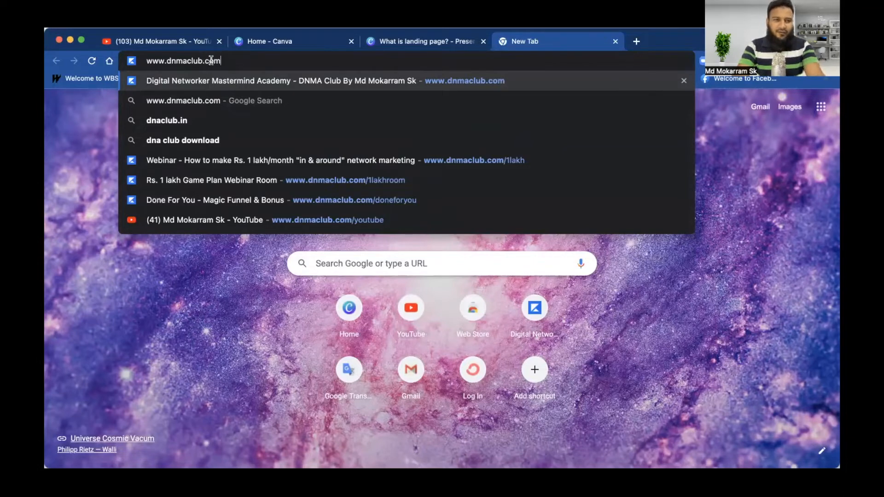
Step: Load the dnmaclub.com home page from the address bar
drag(144, 62, 257, 63)
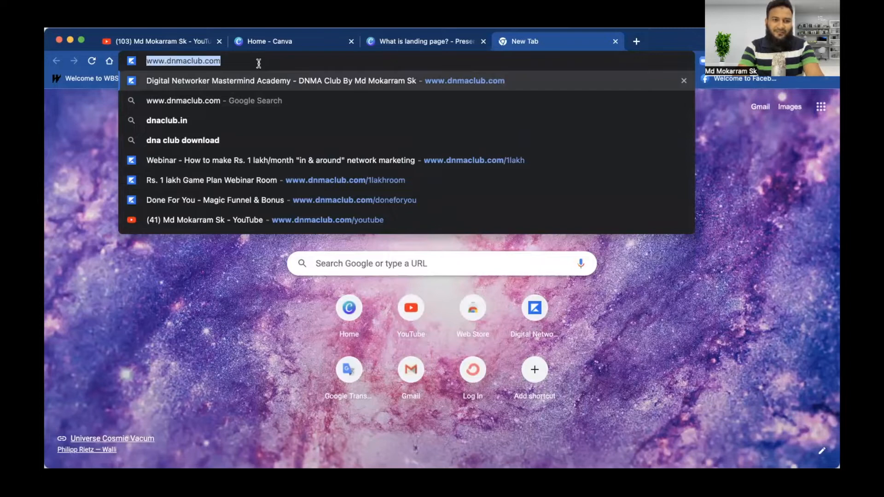
click(259, 63)
key(Return)
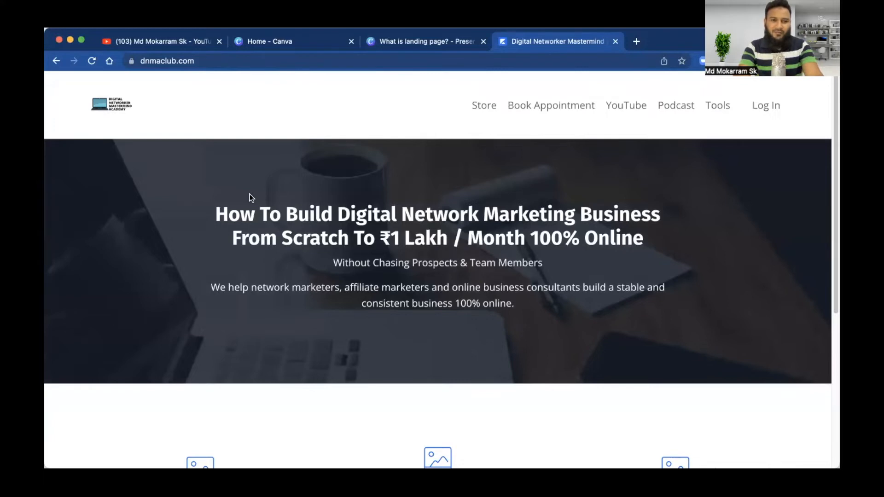
Step: Browse the DNMA Gold, Platinum and Agency cards, open the Agency details, and return to the top
scroll(365, 292, down, 3)
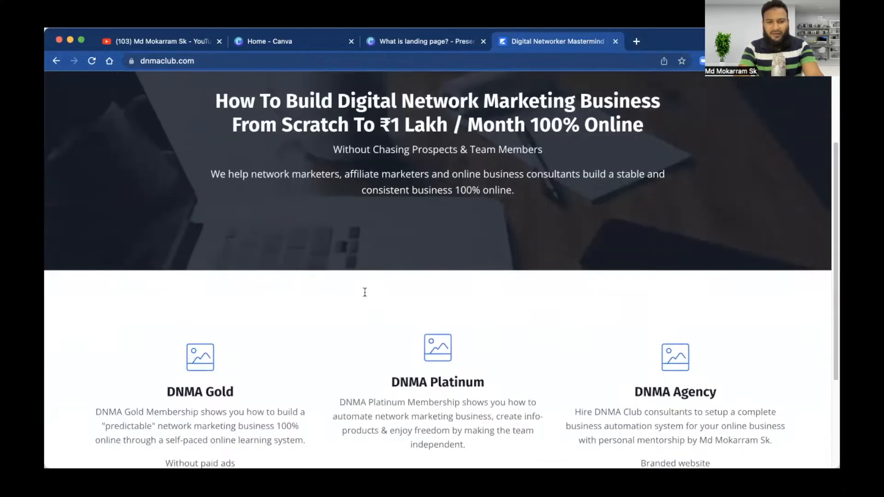
scroll(364, 292, down, 3)
scroll(363, 292, up, 7)
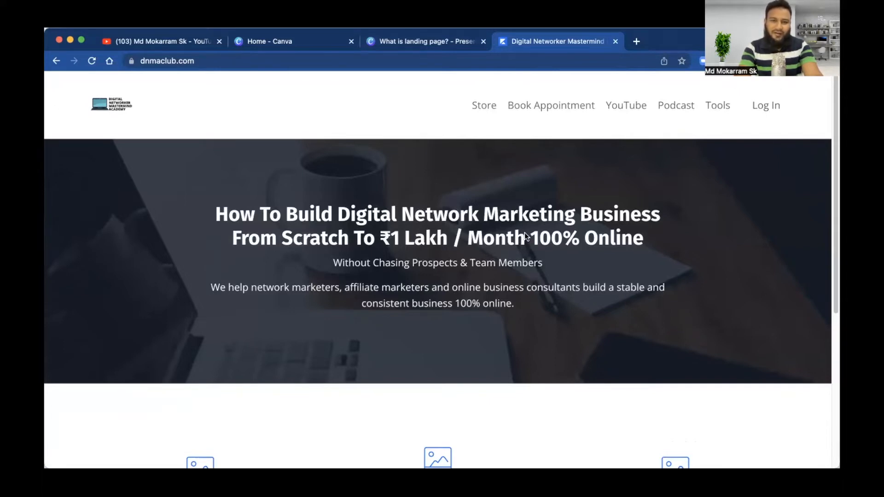
scroll(336, 317, down, 5)
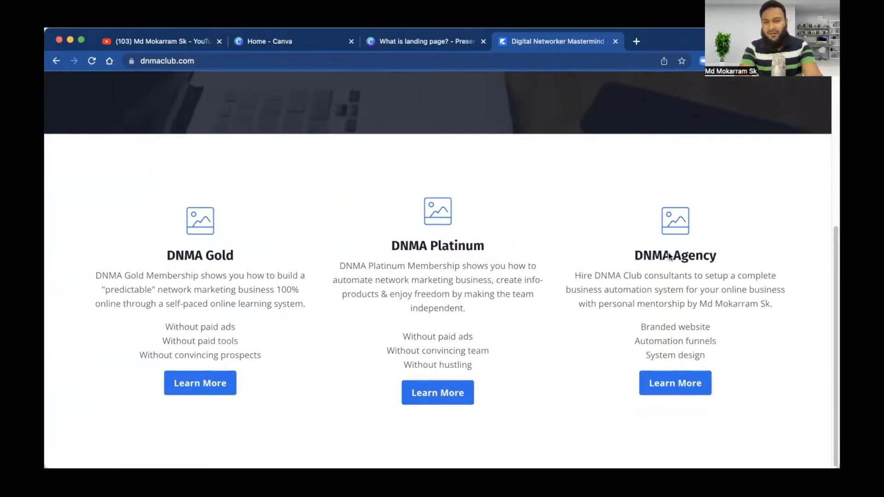
click(683, 386)
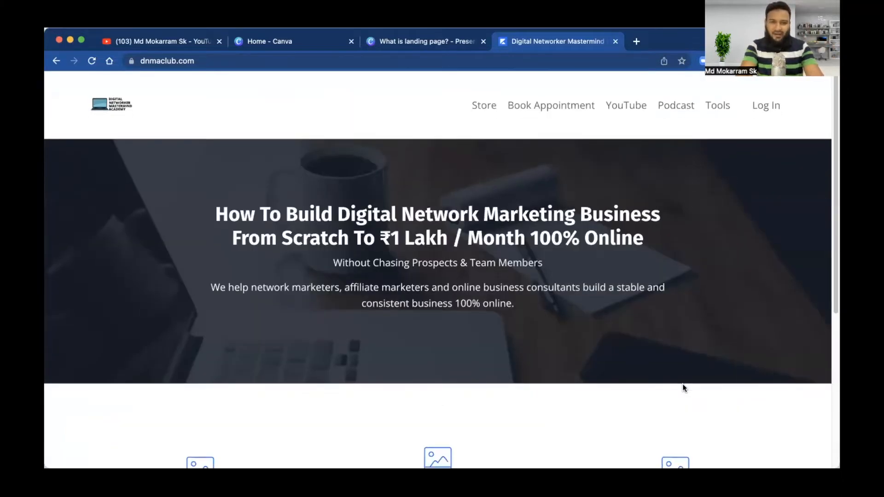
scroll(681, 356, down, 4)
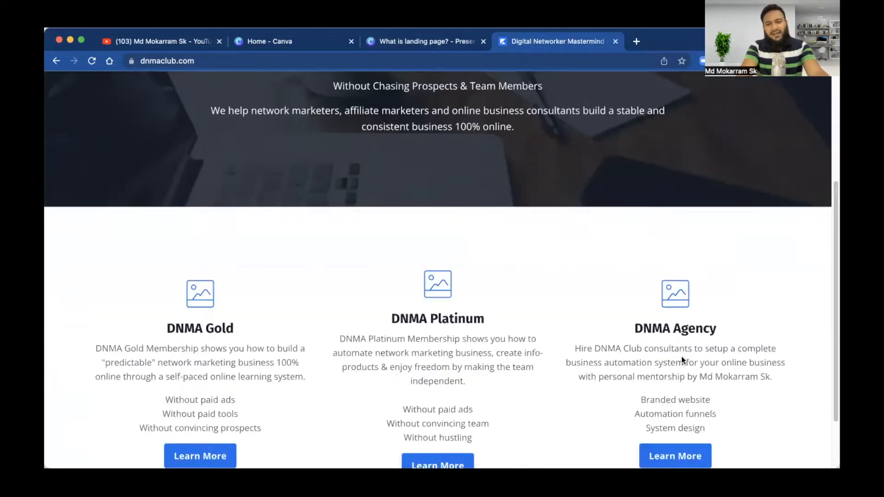
scroll(682, 356, up, 4)
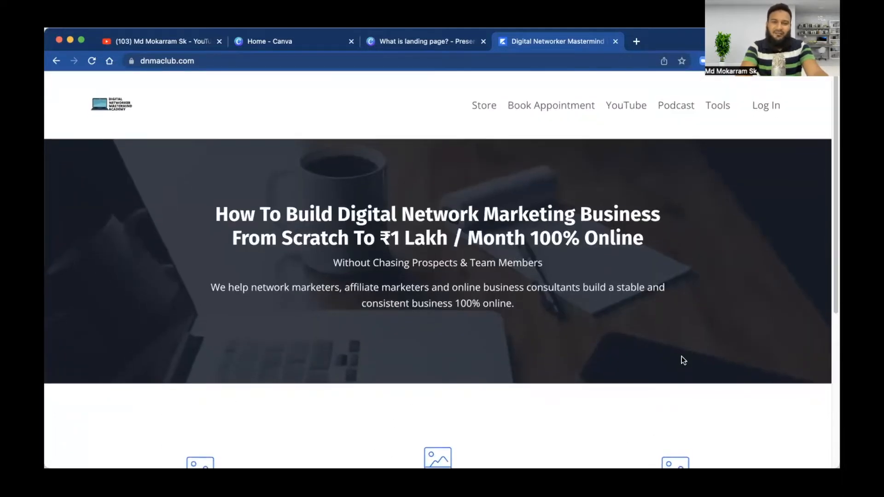
scroll(682, 357, down, 3)
scroll(679, 350, up, 3)
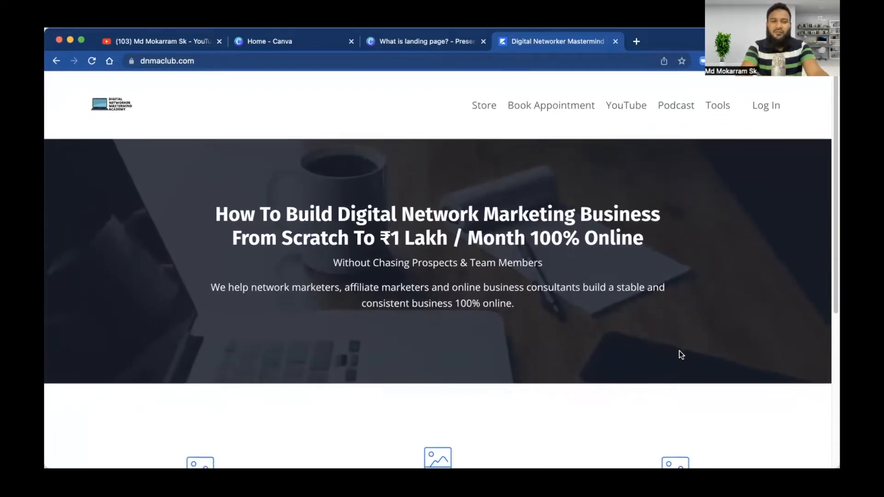
click(636, 42)
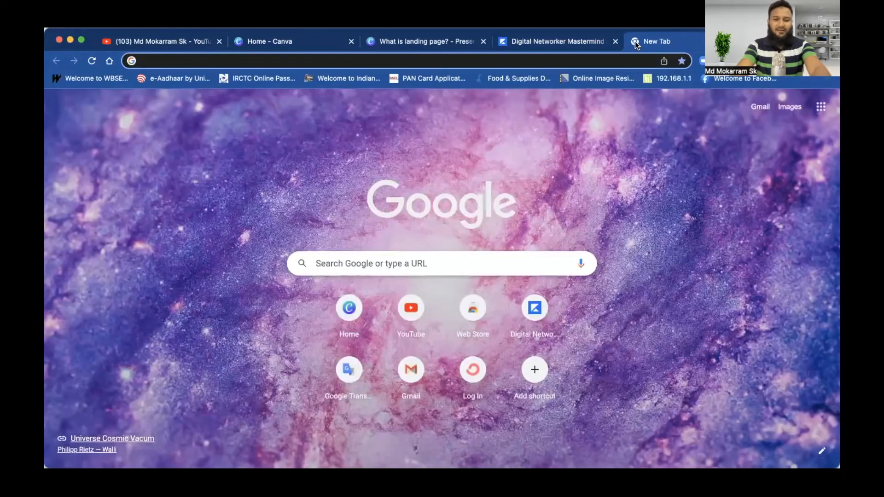
text(w)
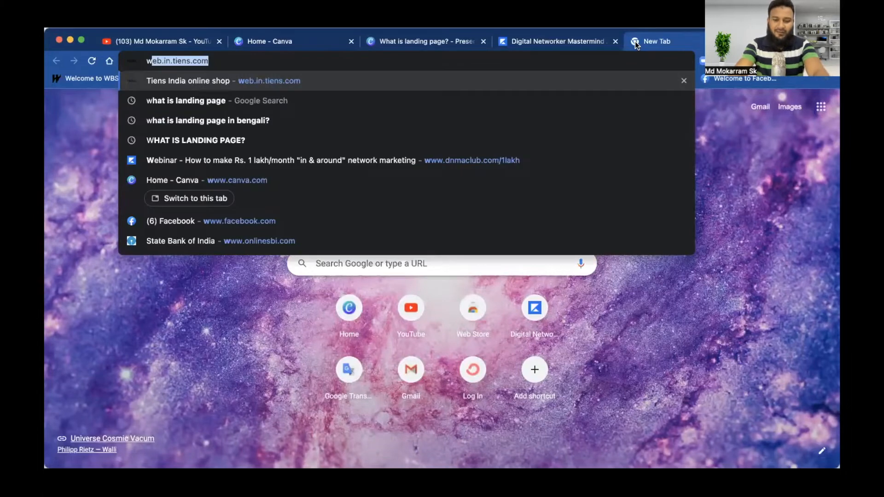
text(ww)
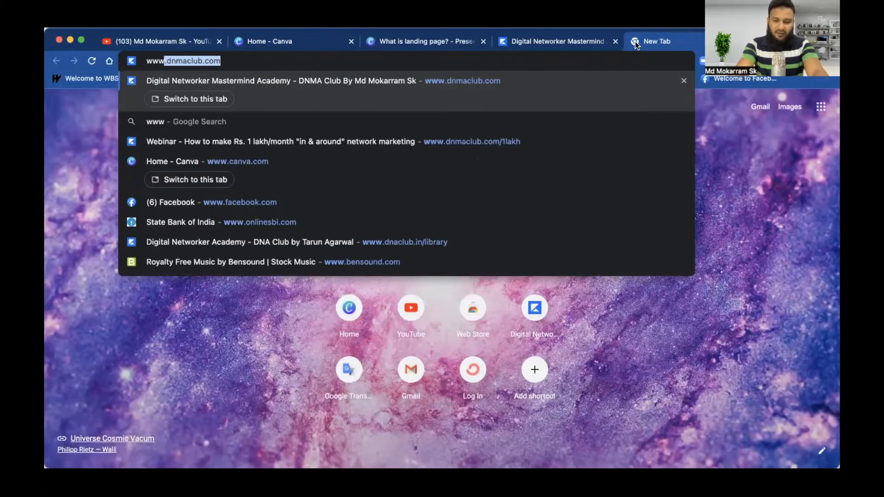
key(Right)
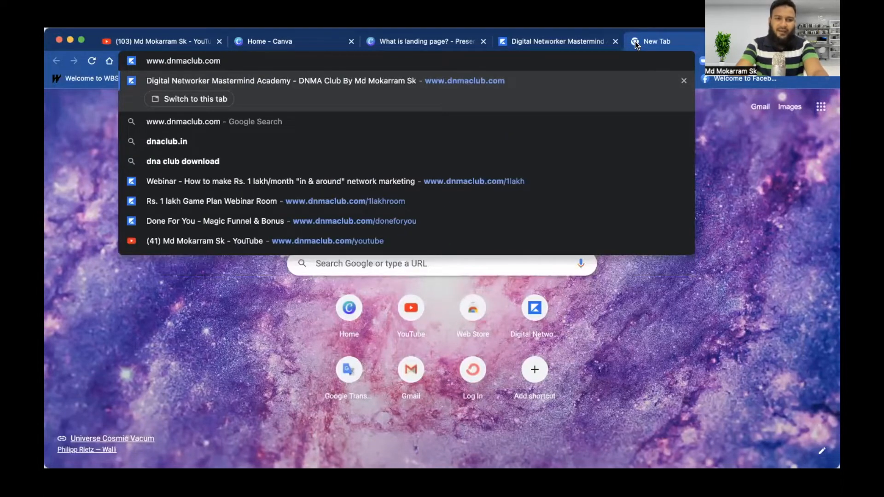
text(/1lakh)
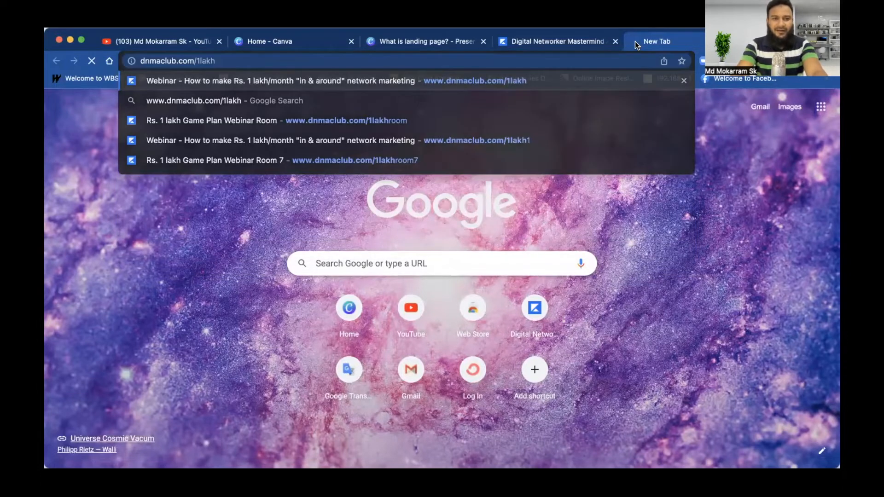
key(Return)
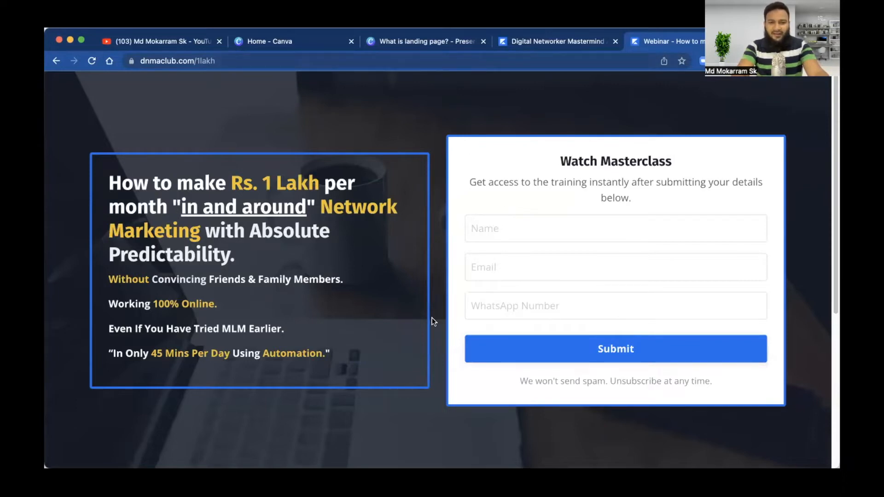
Step: Scroll the webinar page and highlight 'Automation' in the last benefit line
scroll(433, 321, down, 5)
scroll(431, 317, up, 5)
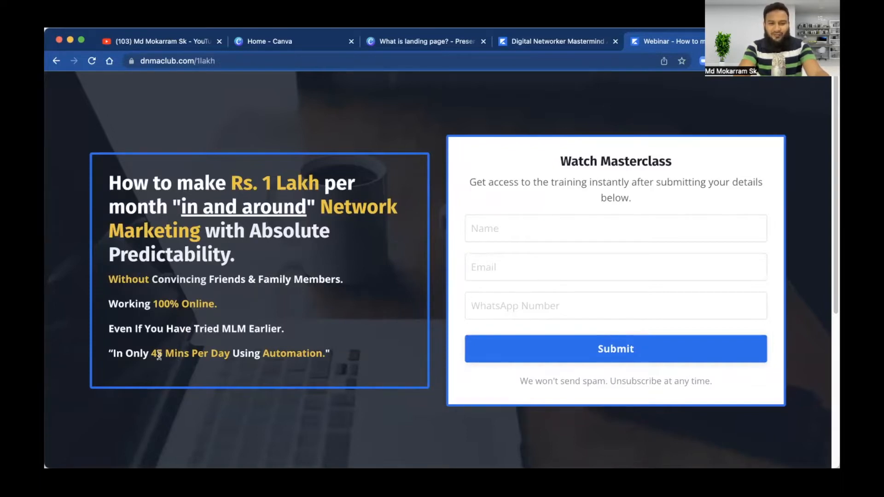
drag(157, 353, 342, 355)
click(280, 353)
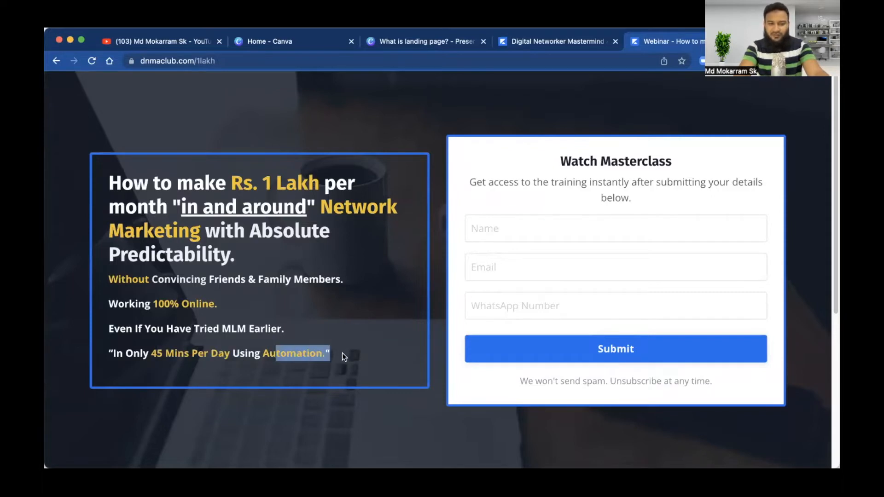
Step: Fill the Watch Masterclass form with the attendee's name, e-mail and WhatsApp number, removing the extra digit
click(499, 231)
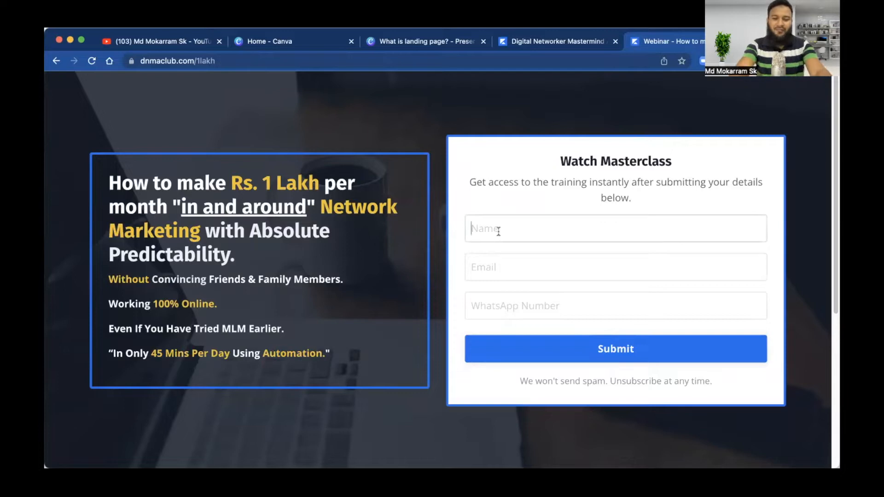
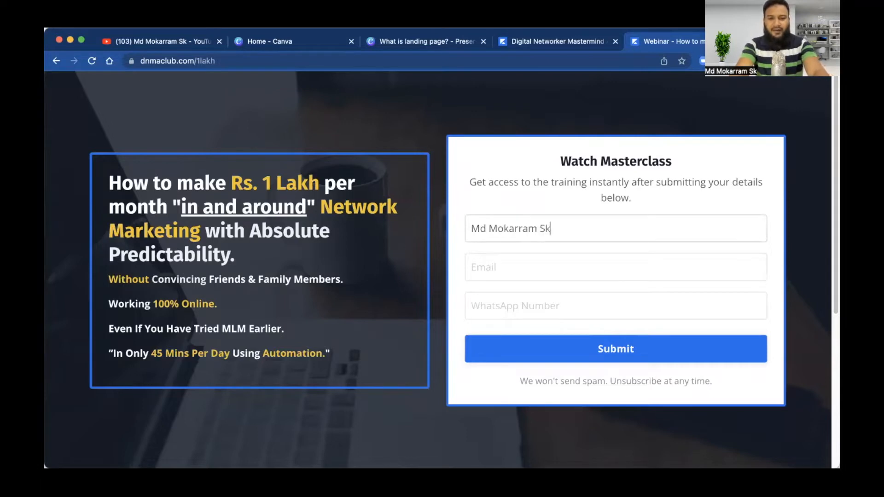
key(Tab)
text(...)
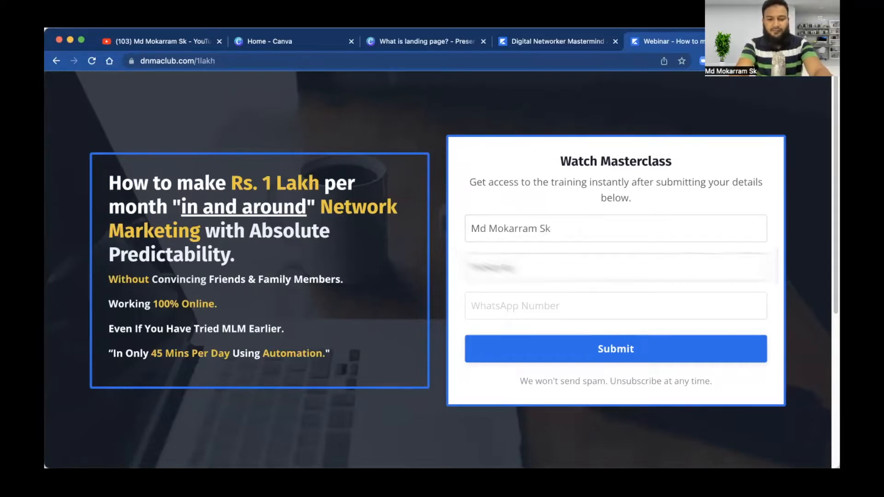
text(...)
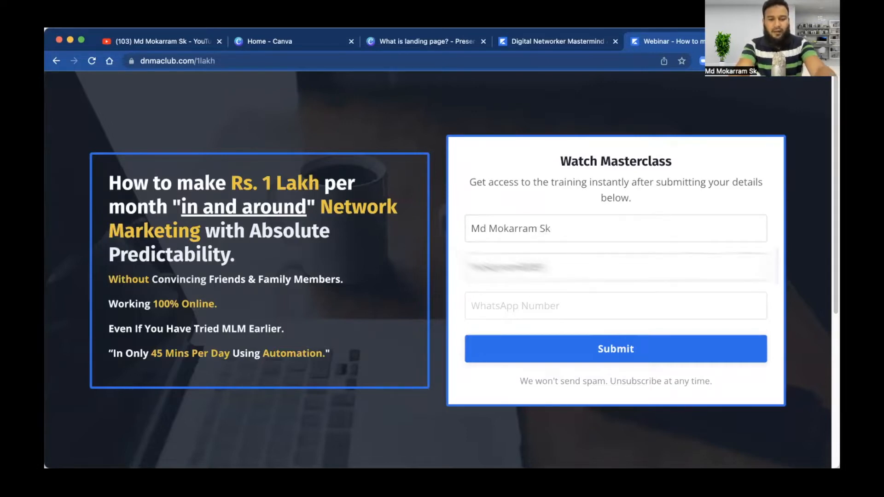
key(BackSpace)
key(BackSpace)
text(...)
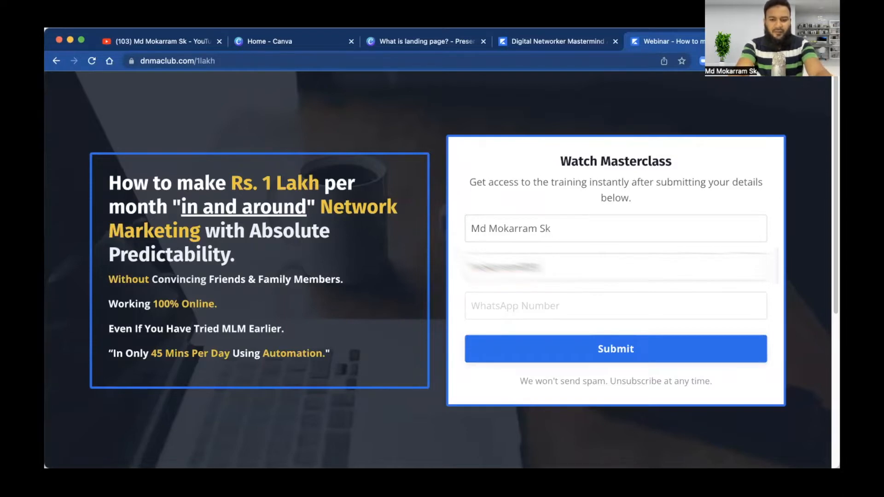
text(...)
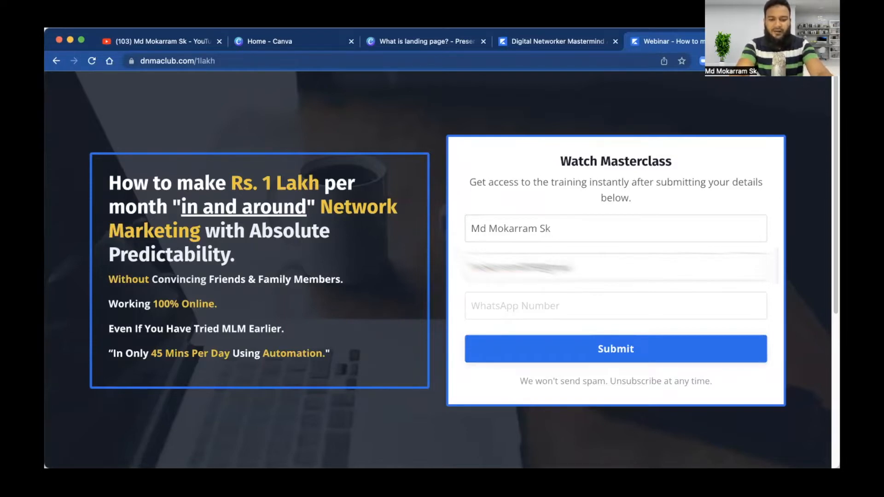
text(...)
key(Tab)
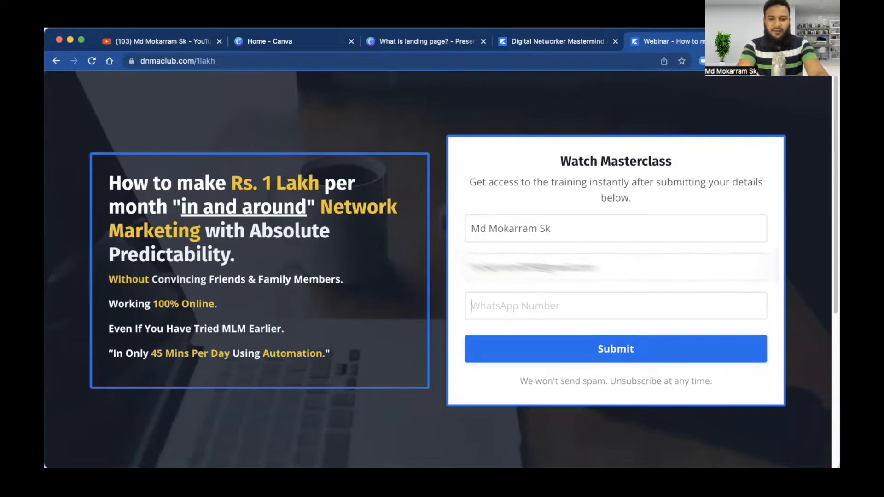
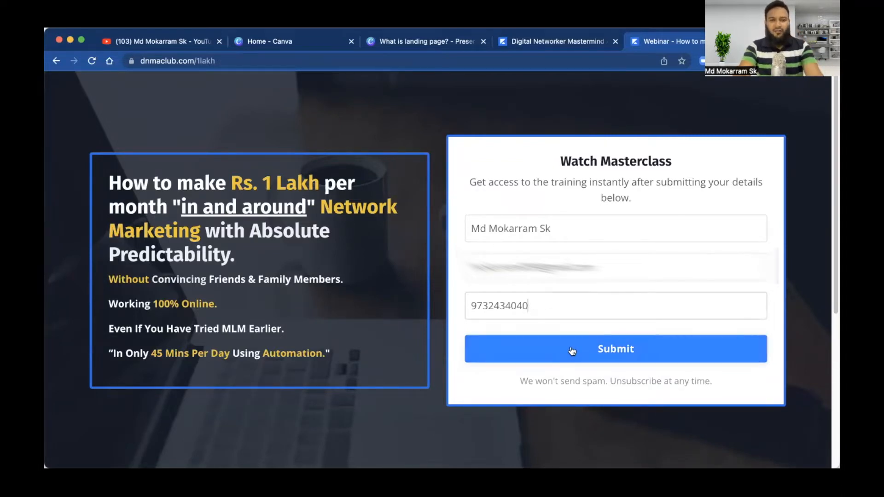
Step: Highlight the Watch Masterclass heading, its two-line subtitle and the 45 Mins Per Day automation line
drag(560, 161, 693, 169)
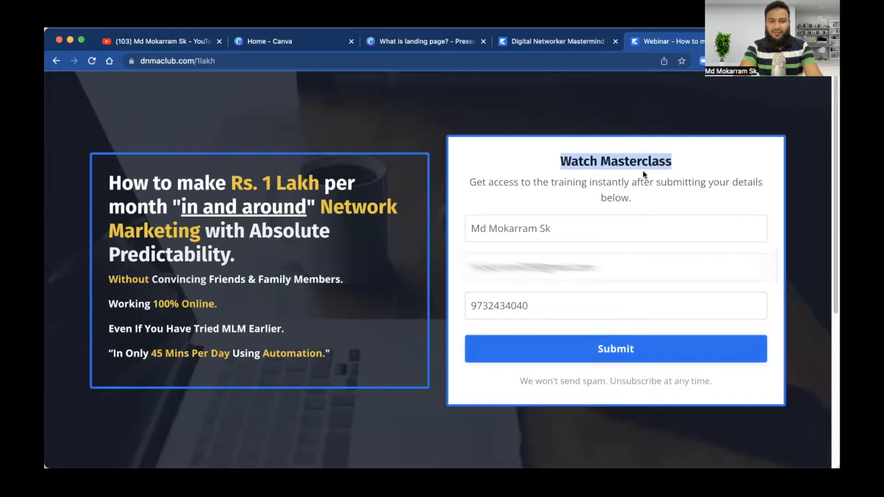
click(469, 182)
drag(468, 180, 643, 203)
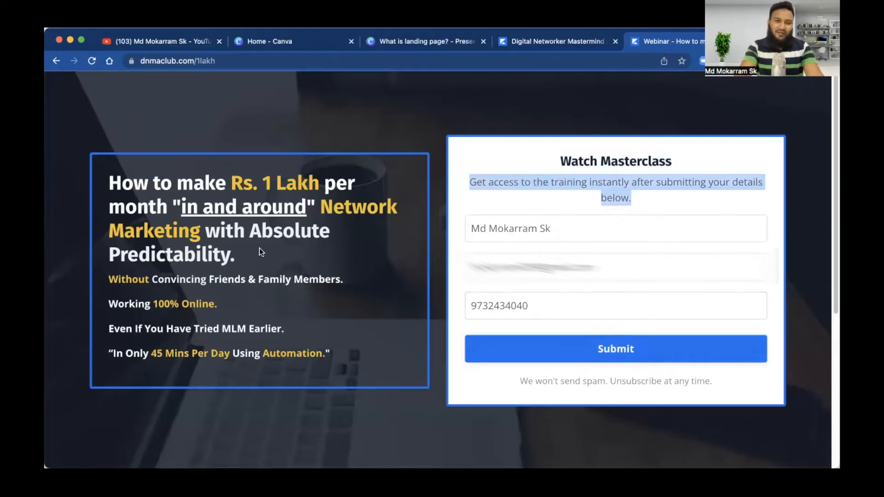
drag(157, 353, 347, 353)
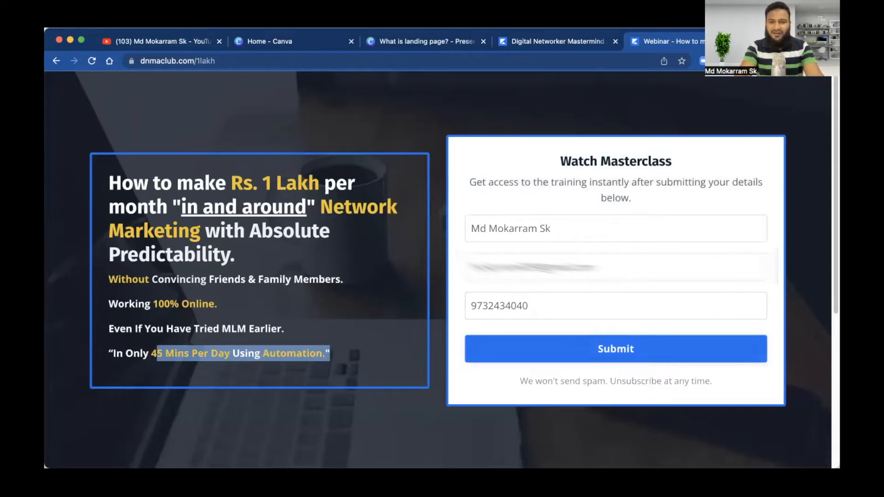
Step: Submit the masterclass opt-in form and scroll through the Webinar Room page
click(624, 351)
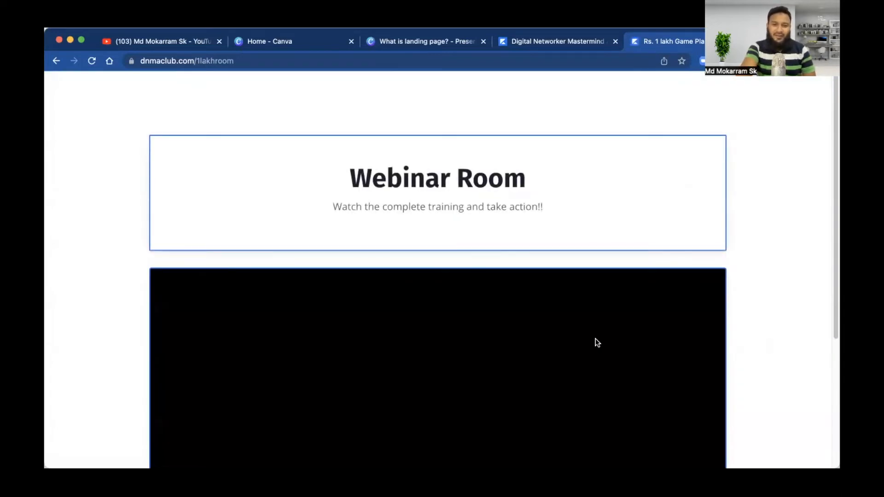
scroll(596, 339, down, 5)
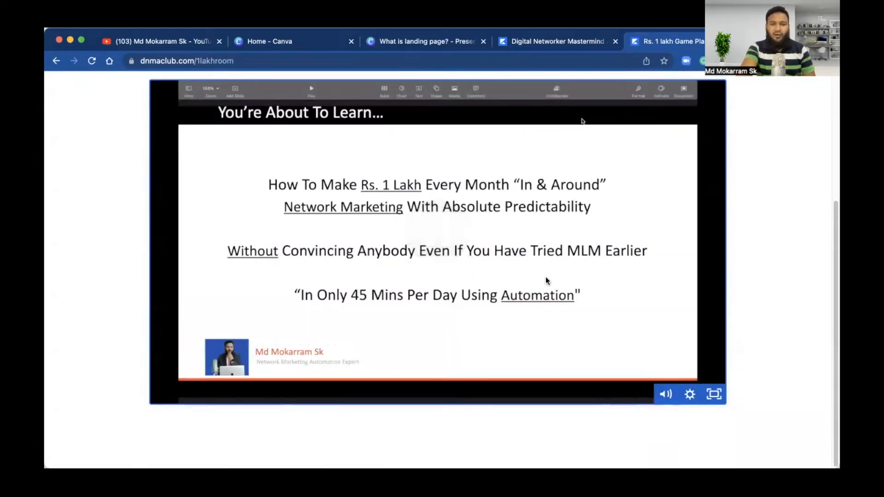
scroll(545, 277, up, 3)
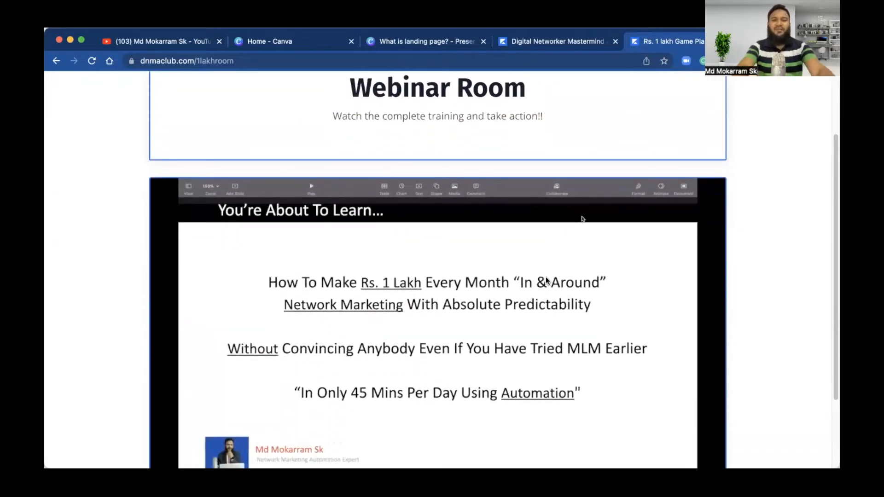
scroll(546, 281, up, 3)
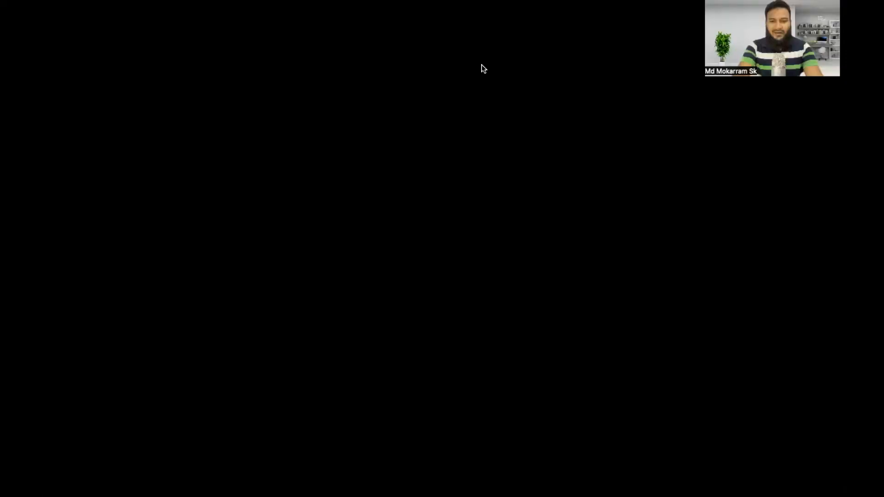
Step: Enter kajabi.com in the new tab's address bar to load the Kajabi home page
text(kaja)
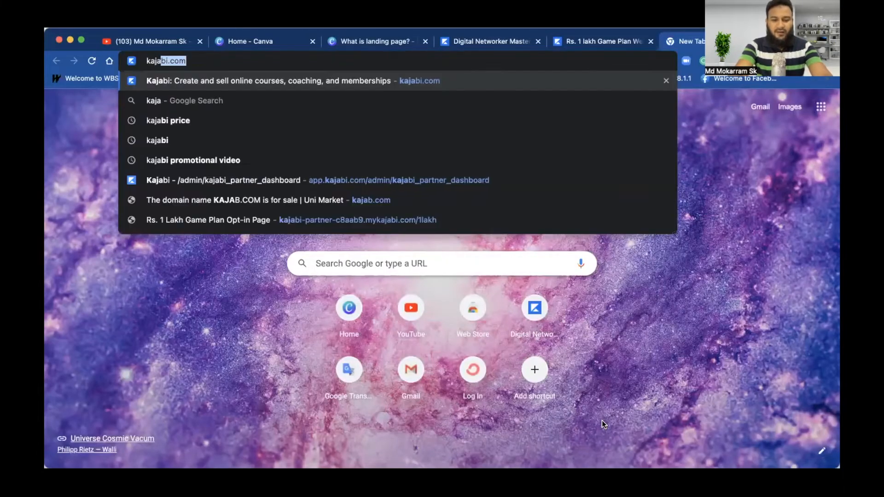
text(bi.com)
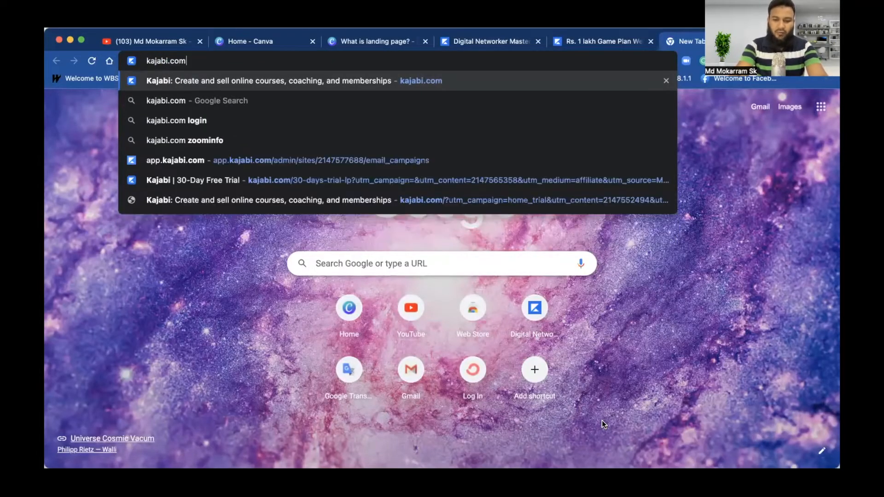
key(Return)
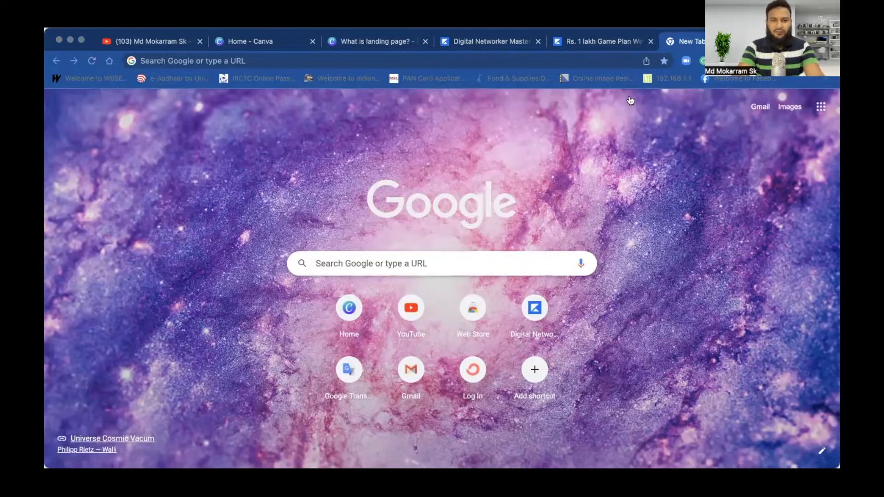
click(58, 40)
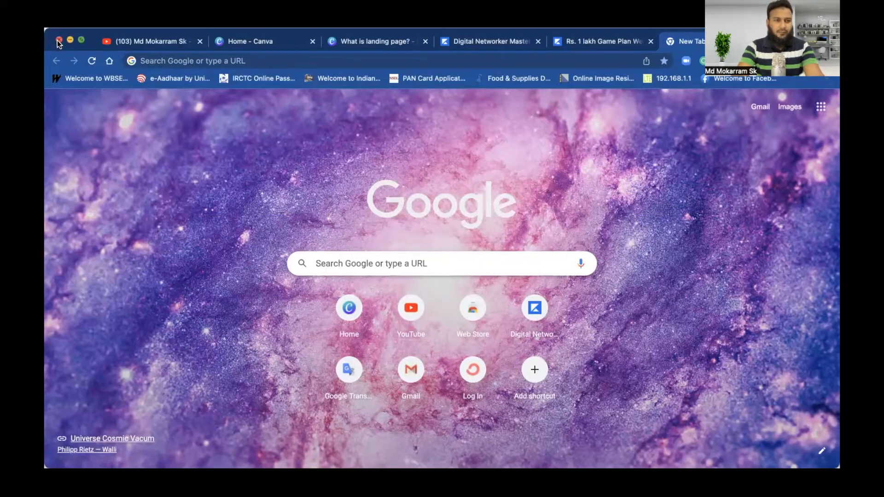
click(516, 62)
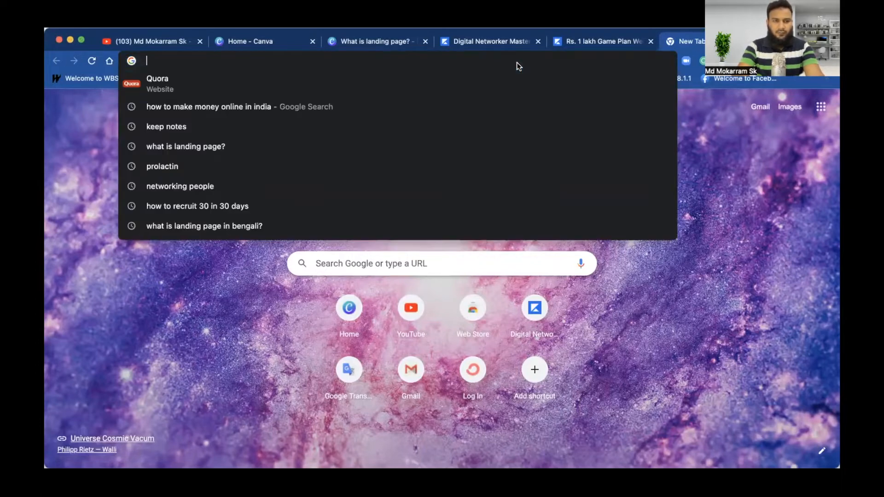
text(kajabi.)
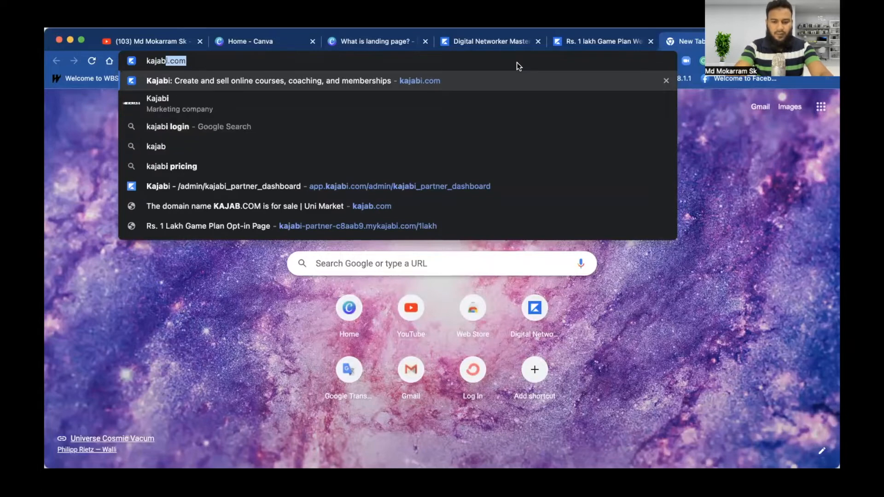
text(com)
key(Return)
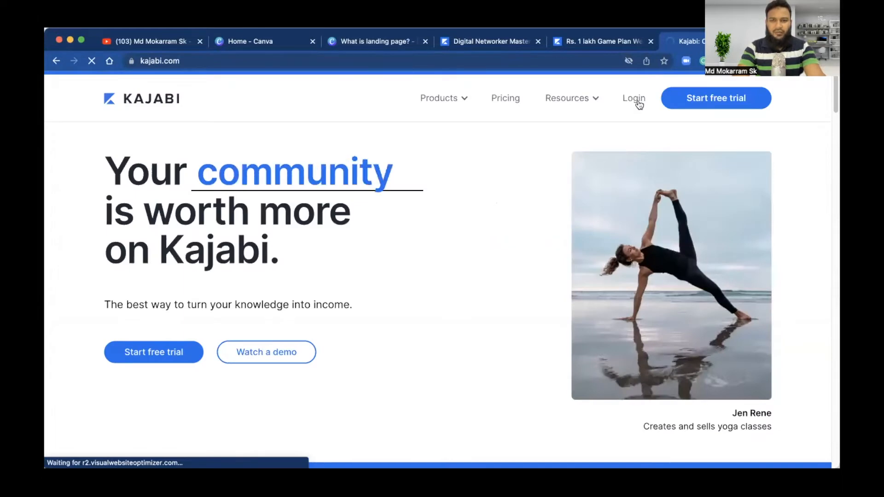
Step: Log in to Kajabi, go to Website > Pages > Landing, and start a New Landing Page
click(636, 99)
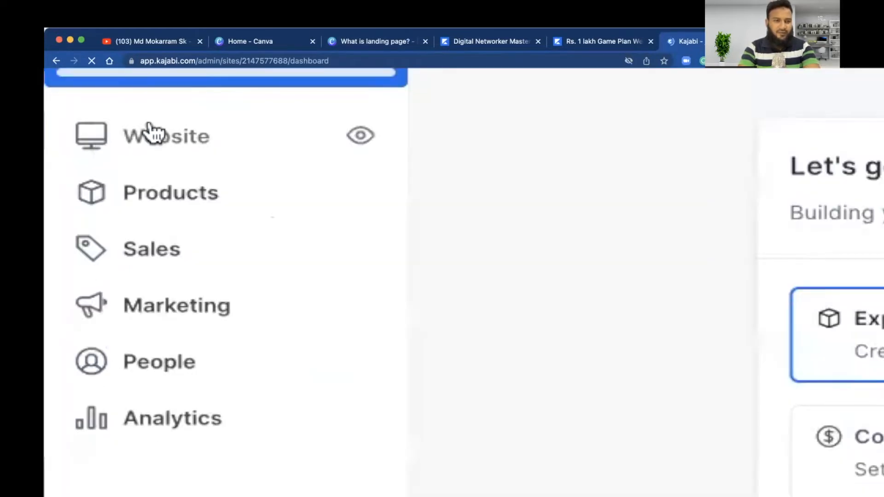
click(149, 134)
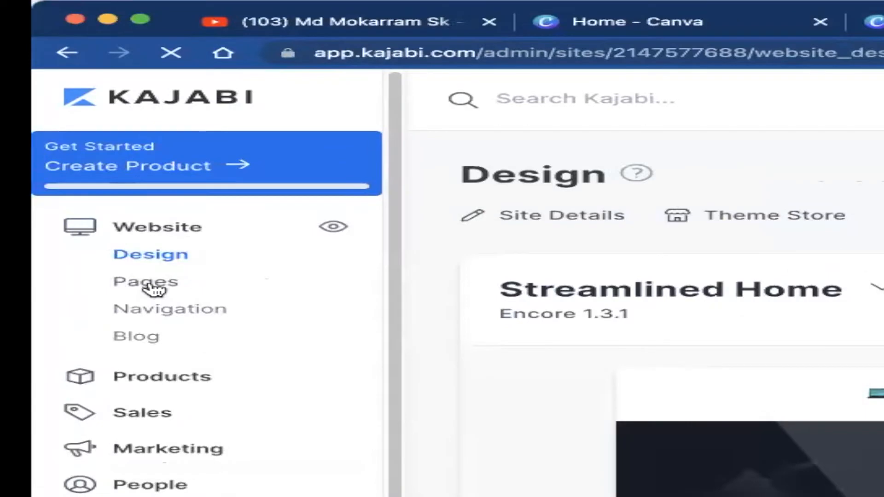
click(154, 289)
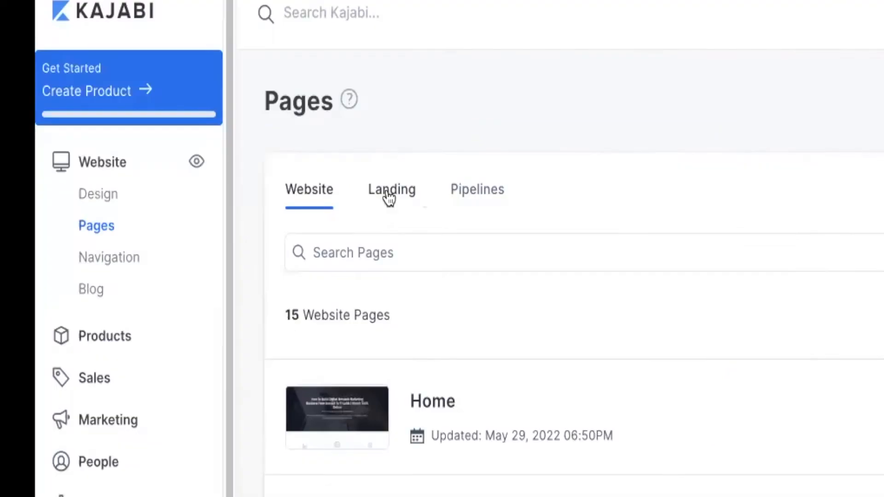
click(269, 189)
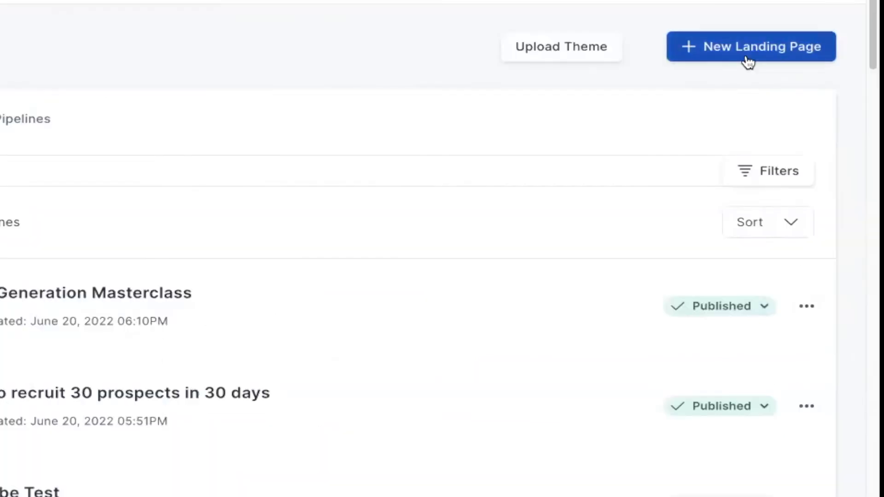
click(759, 59)
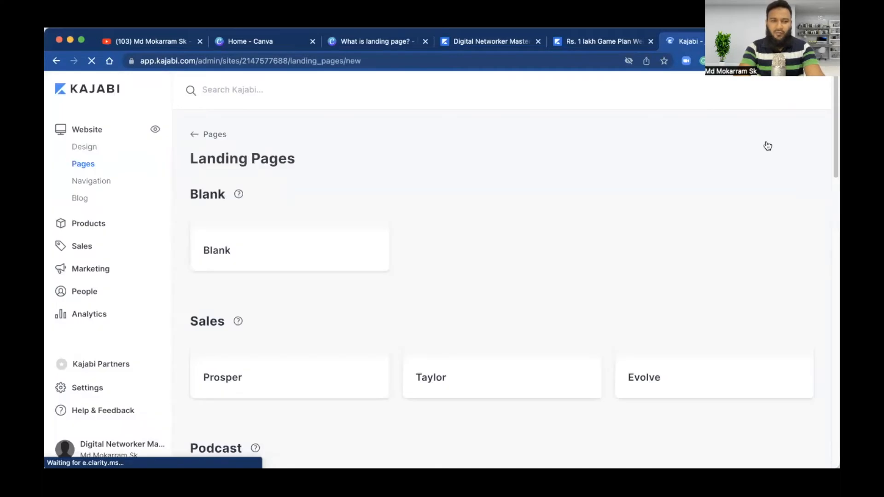
Step: Scroll the template gallery to the Opt-in category and choose View All (14)
scroll(494, 256, down, 5)
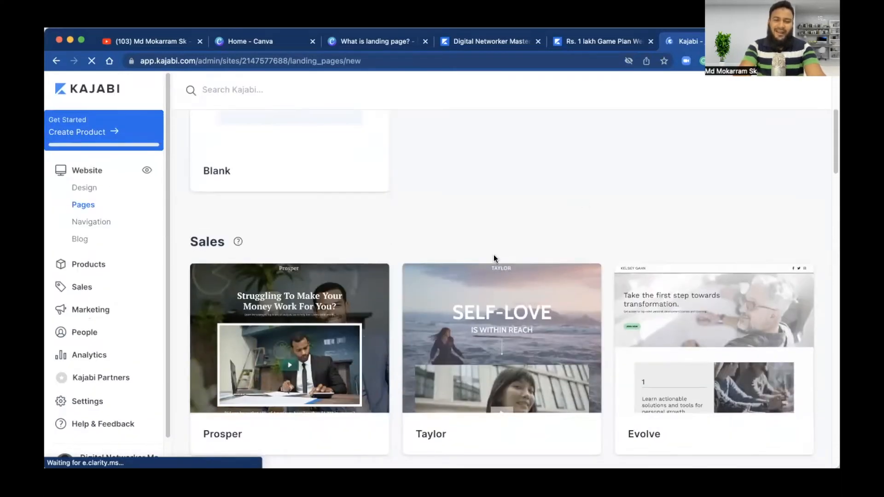
scroll(493, 255, down, 2)
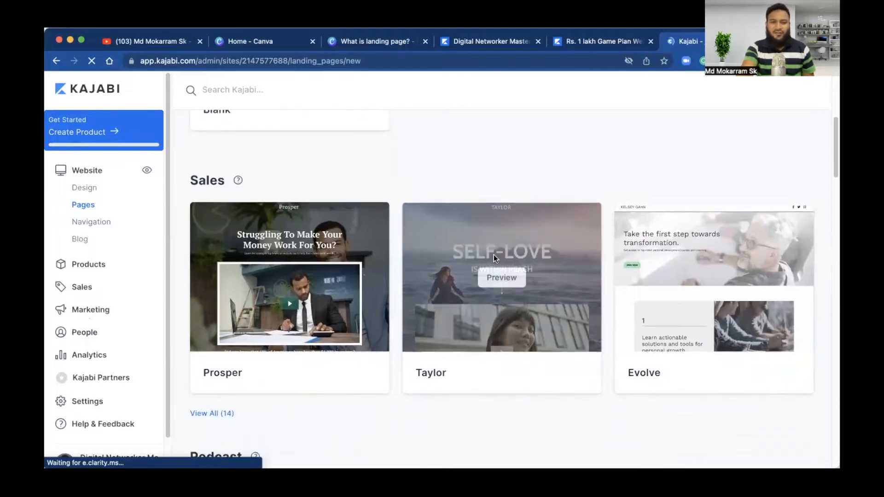
scroll(493, 255, up, 6)
scroll(494, 255, down, 4)
scroll(494, 255, down, 2)
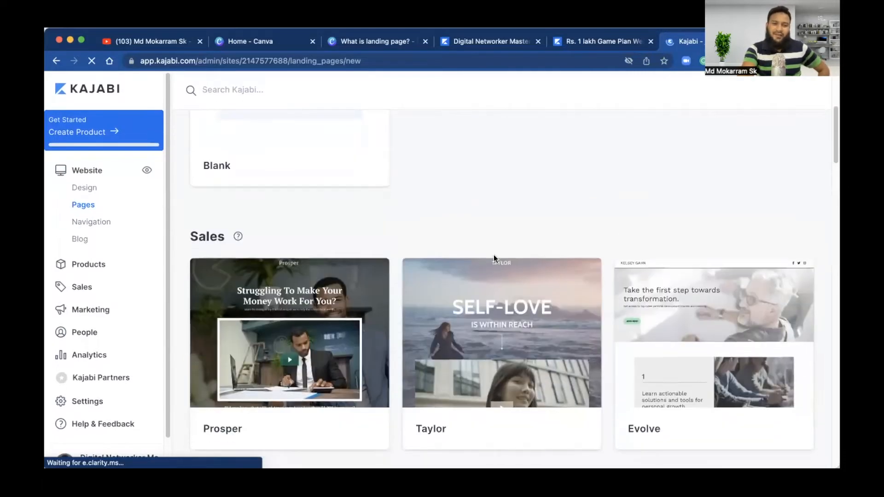
mouse_move(318, 360)
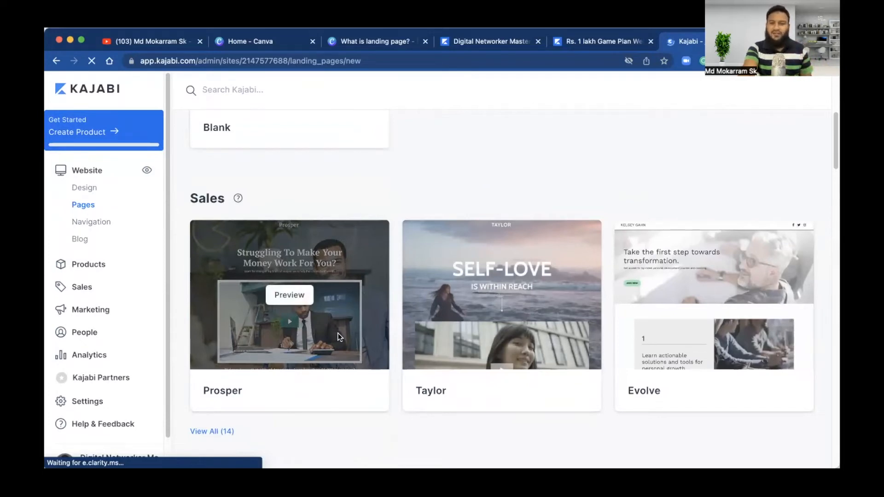
scroll(336, 333, down, 5)
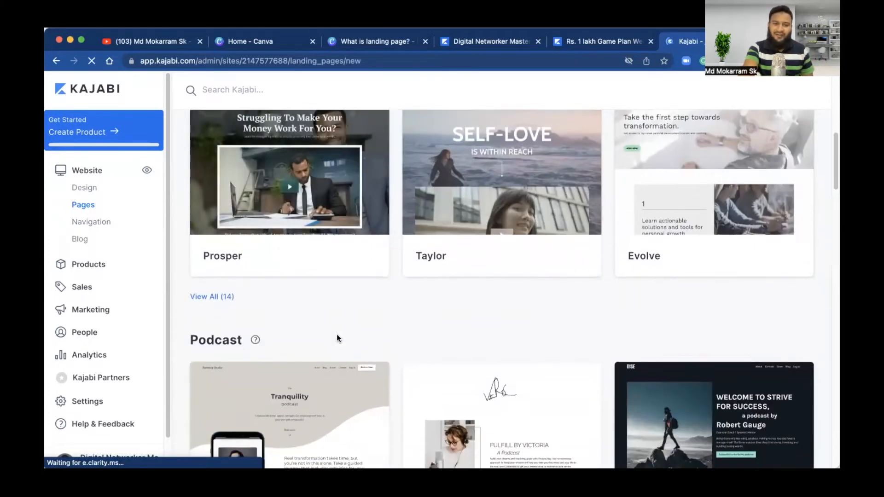
scroll(322, 343, down, 4)
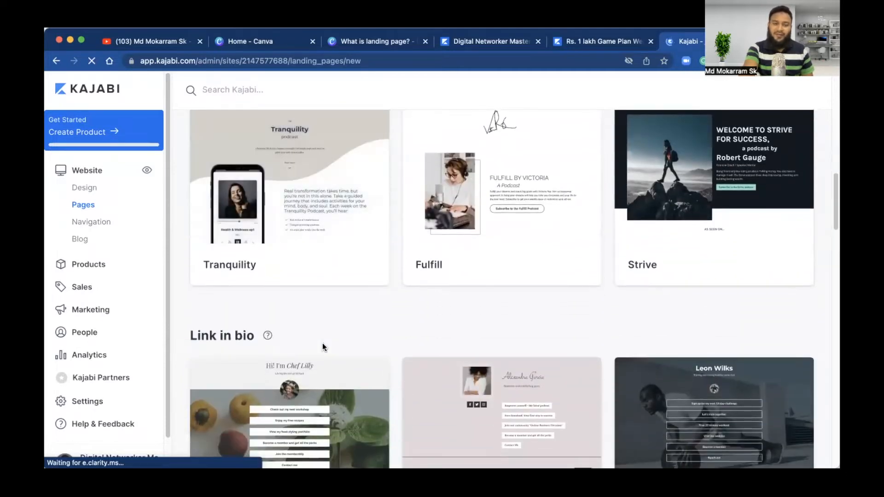
scroll(312, 318, down, 2)
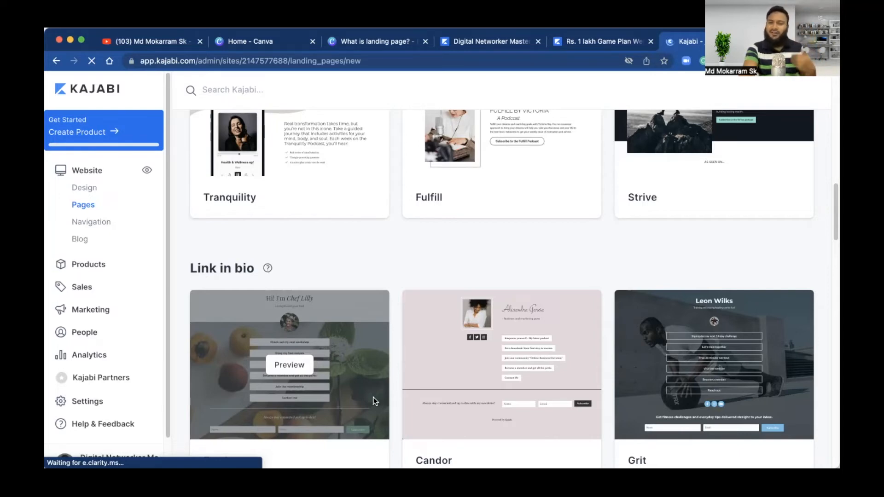
scroll(373, 398, down, 7)
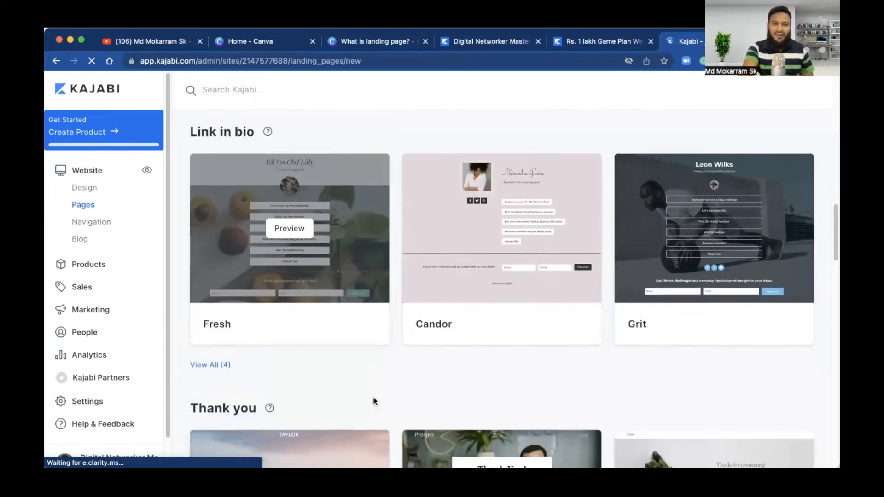
scroll(373, 397, down, 1)
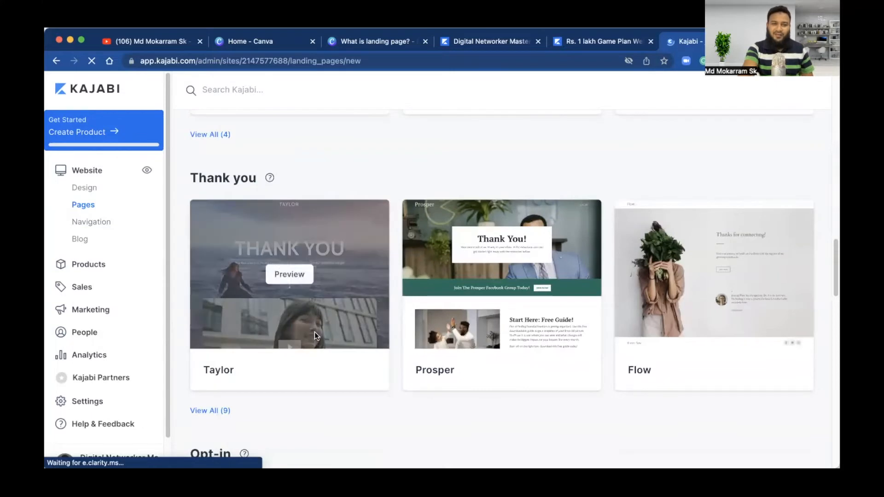
scroll(336, 413, down, 4)
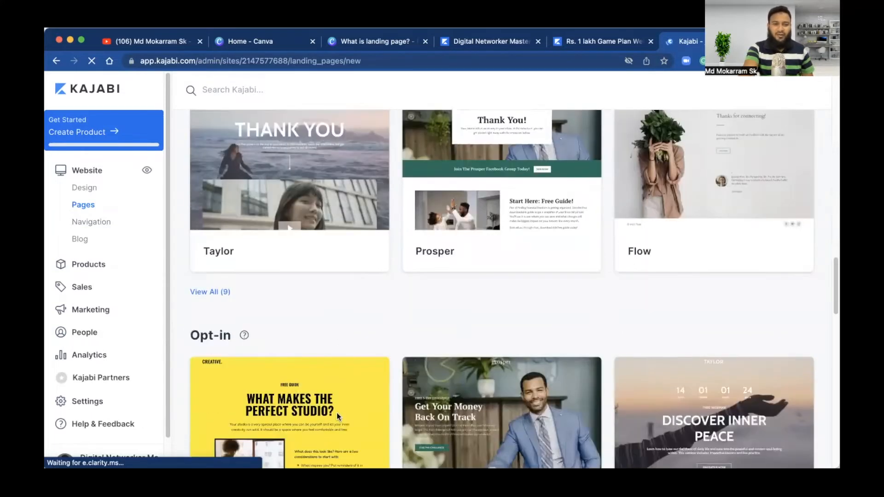
scroll(336, 413, down, 3)
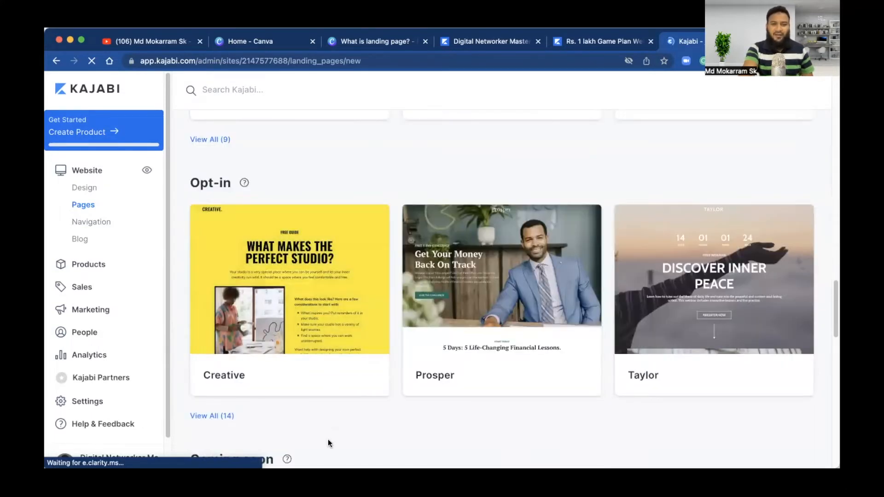
scroll(328, 439, down, 2)
scroll(328, 438, down, 5)
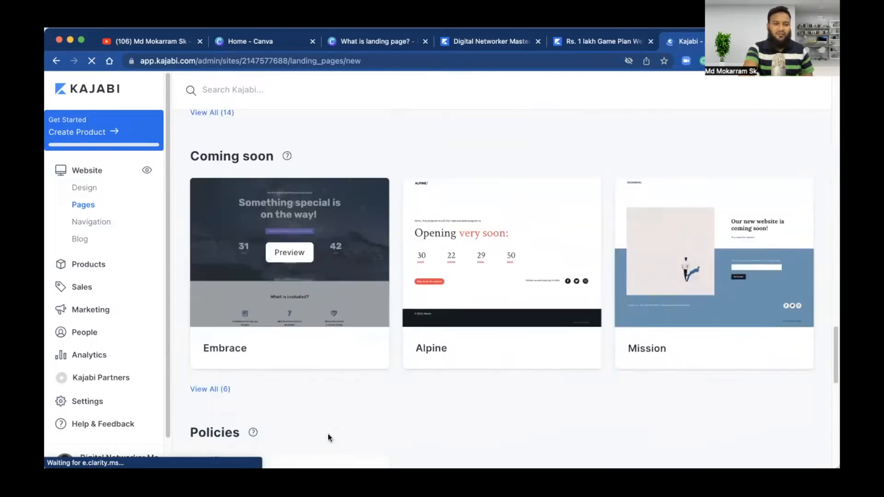
scroll(328, 433, up, 20)
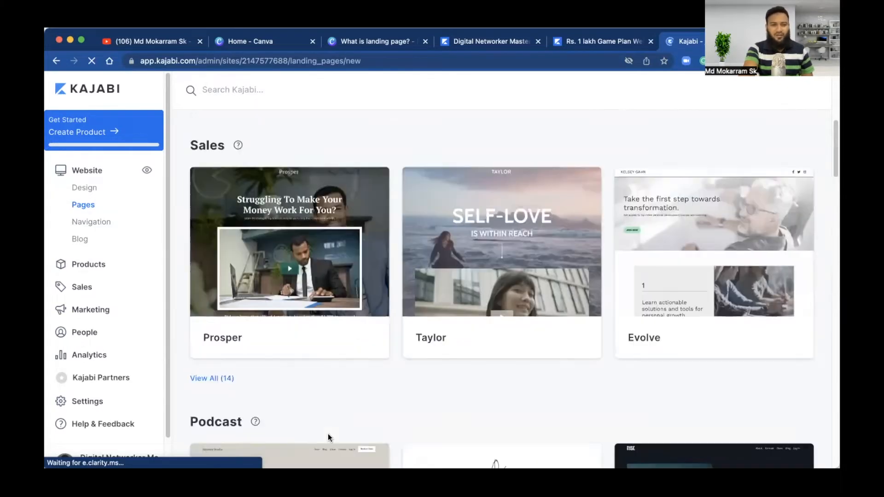
scroll(327, 433, down, 15)
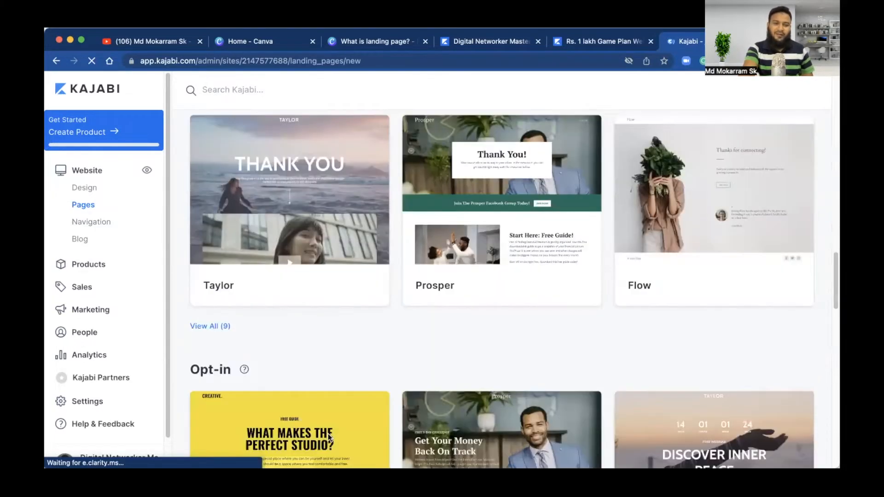
scroll(328, 434, down, 1)
scroll(328, 434, up, 1)
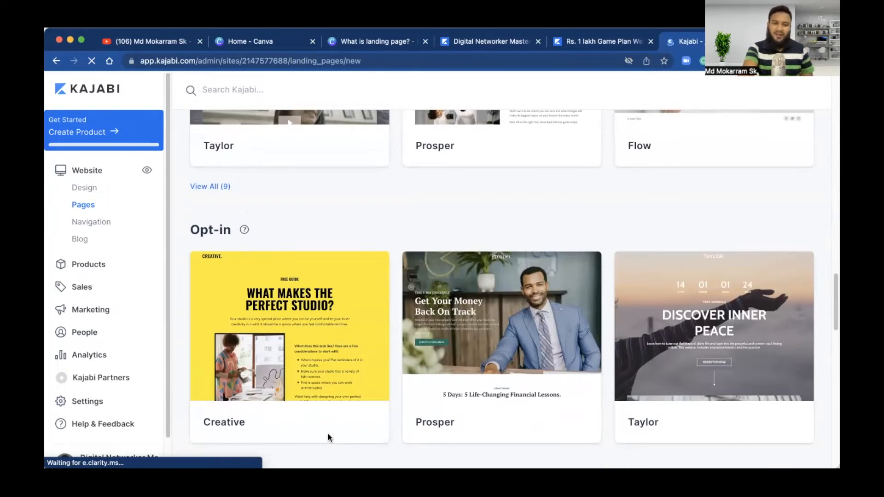
scroll(328, 434, down, 2)
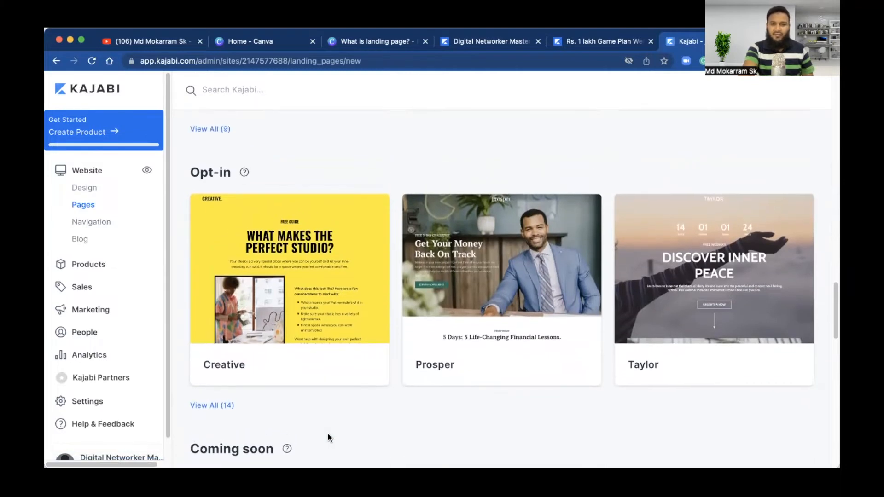
scroll(327, 434, down, 2)
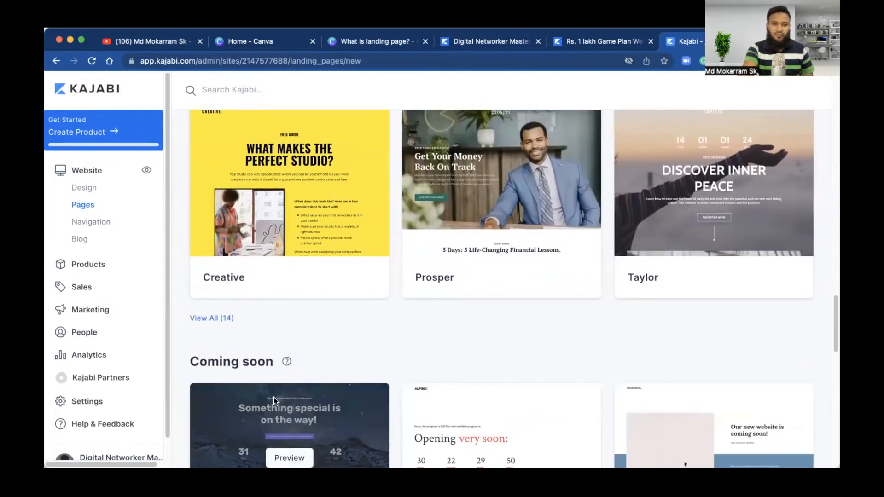
click(208, 319)
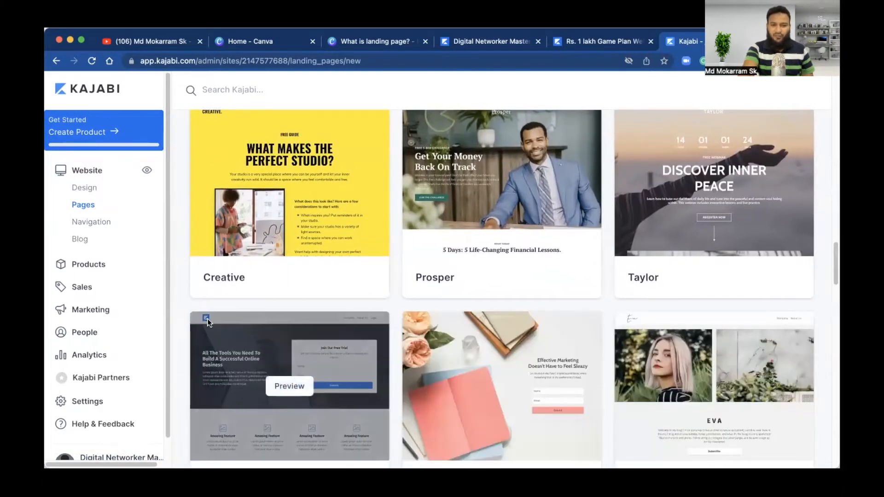
Step: Scroll the opt-in templates down to Chloe and preview it
scroll(336, 383, down, 5)
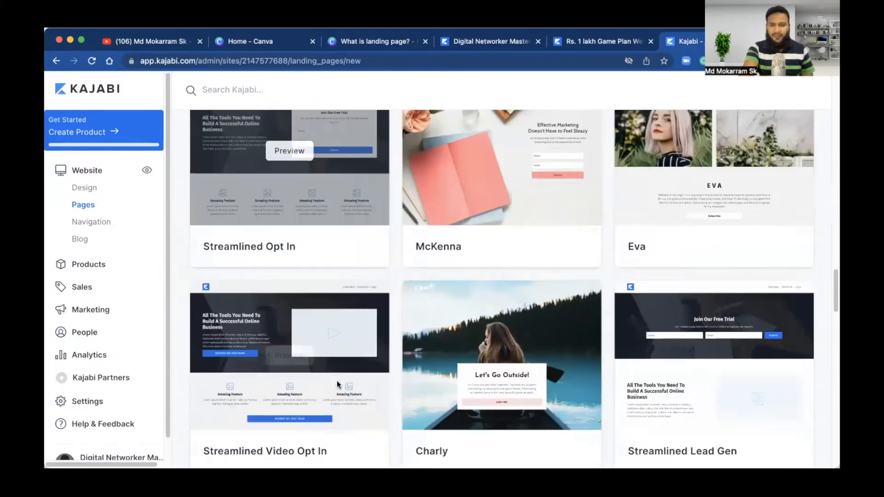
scroll(338, 384, down, 5)
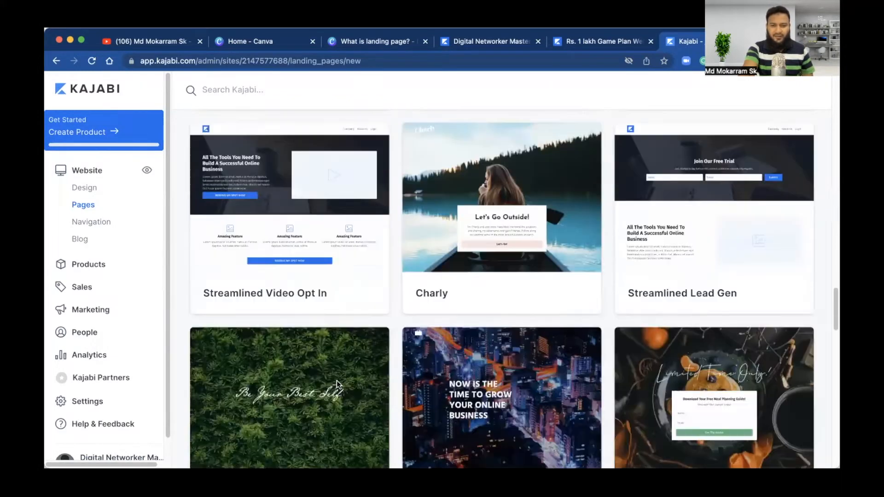
scroll(336, 384, down, 2)
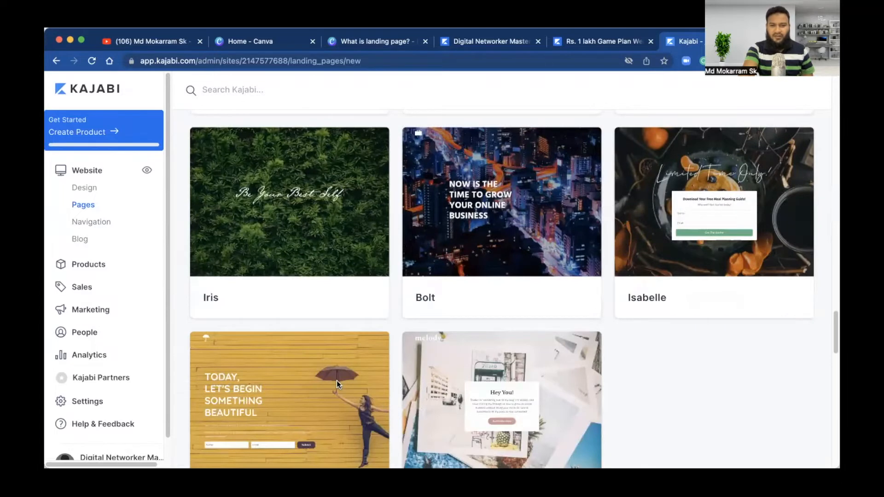
scroll(336, 380, down, 2)
click(290, 344)
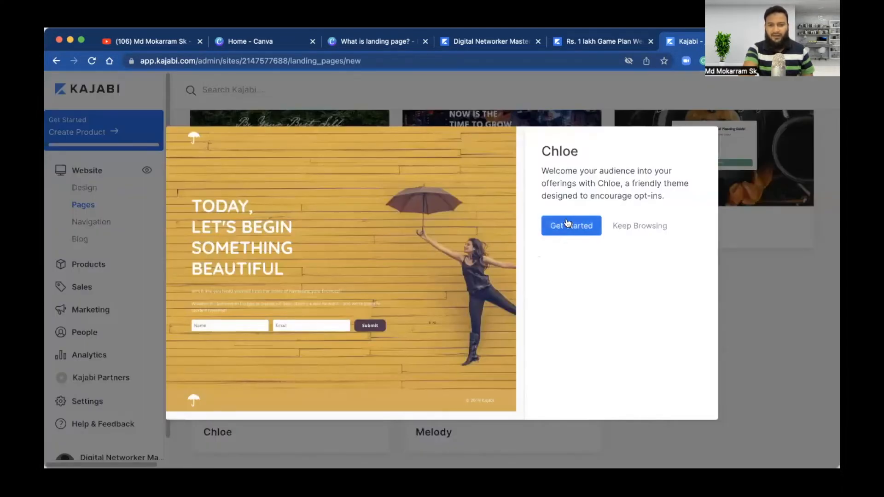
Step: Start from the Chloe template and create the page titled 'Youtube test 1'
click(566, 222)
click(574, 230)
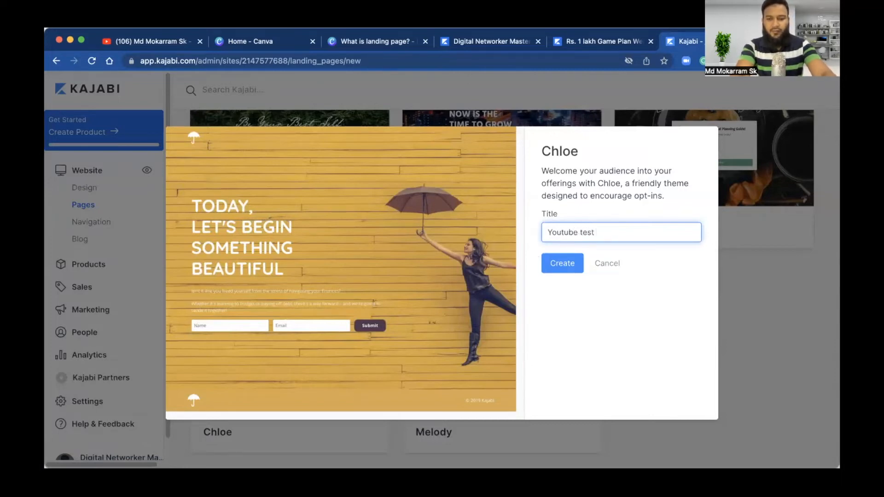
click(563, 266)
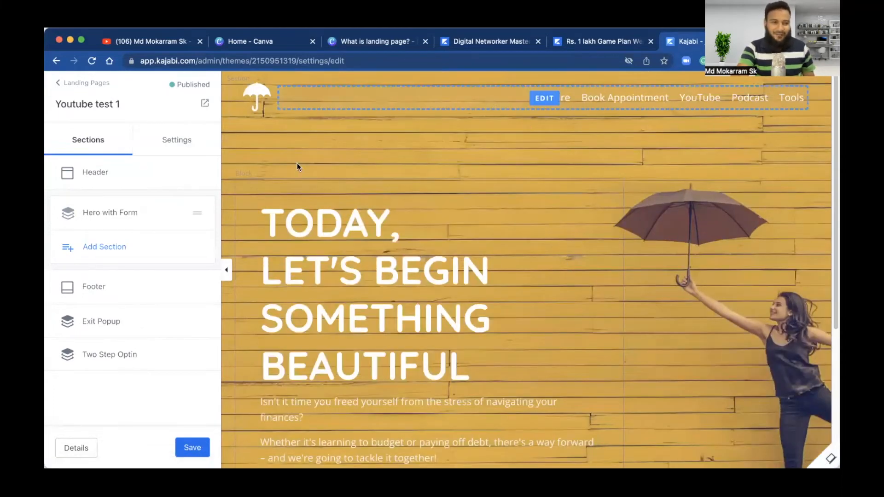
Step: In Footer settings, tick Hide Footer under Desktop and Mobile Layout, save, and return to Sections
click(94, 286)
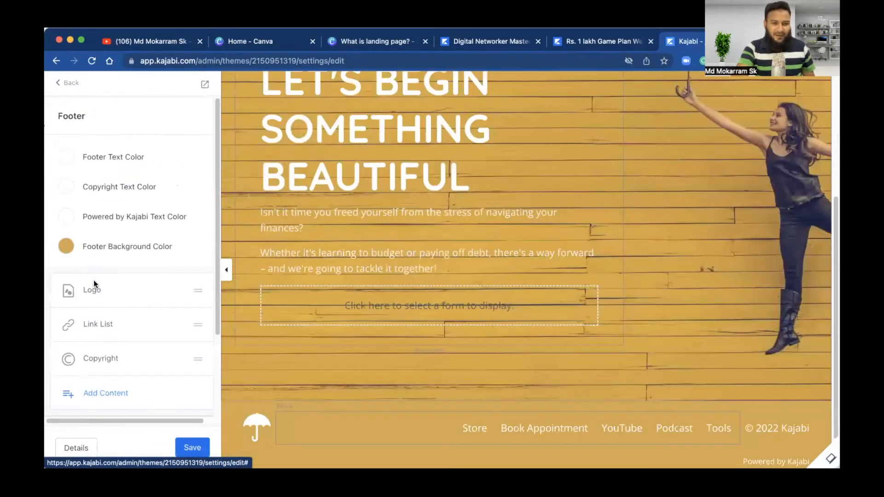
scroll(93, 241, down, 3)
scroll(92, 241, up, 3)
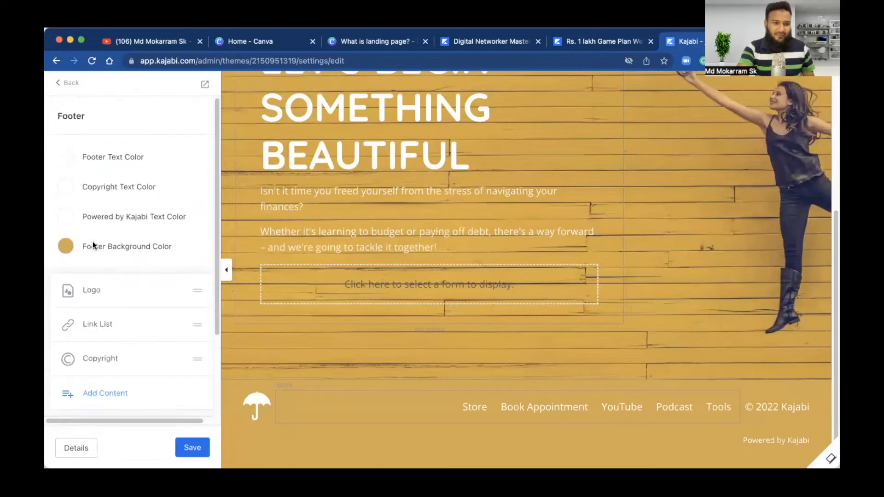
scroll(92, 242, down, 4)
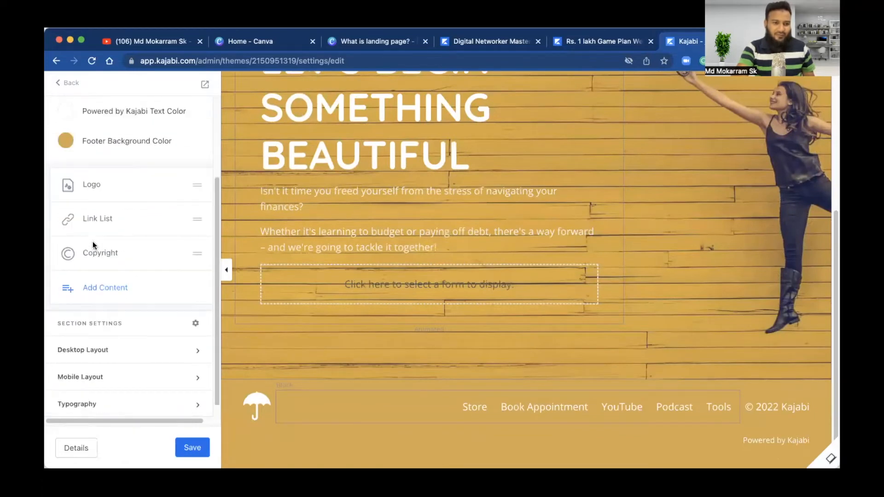
click(126, 357)
scroll(125, 356, down, 2)
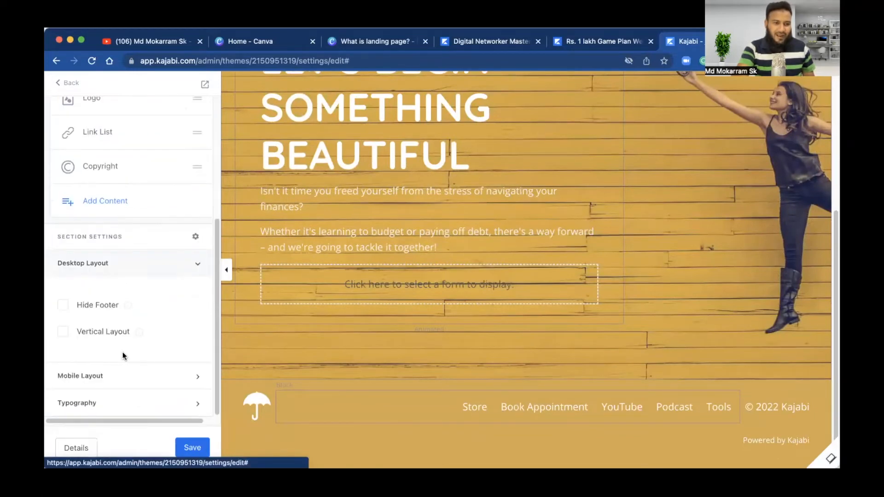
click(62, 306)
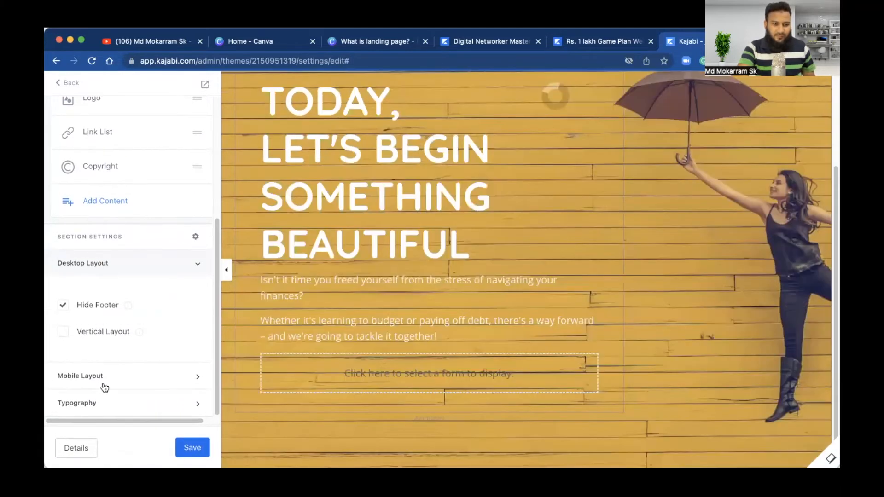
click(104, 383)
click(64, 360)
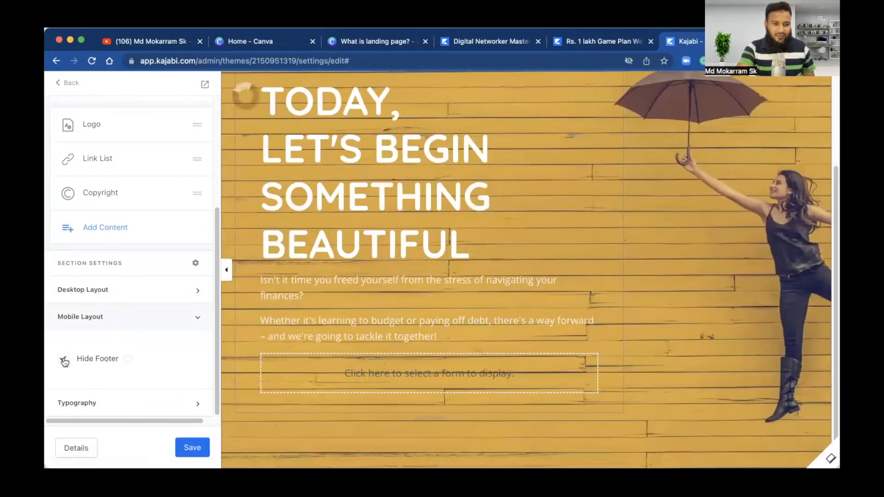
scroll(97, 332, up, 4)
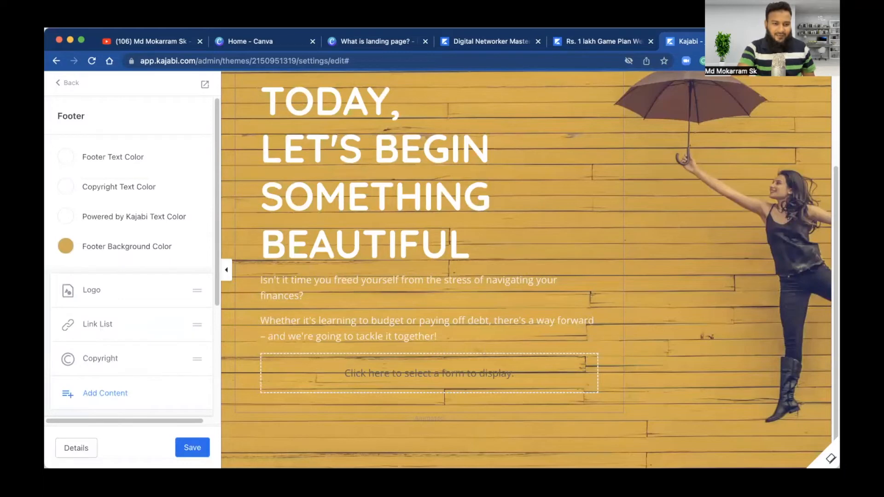
click(201, 447)
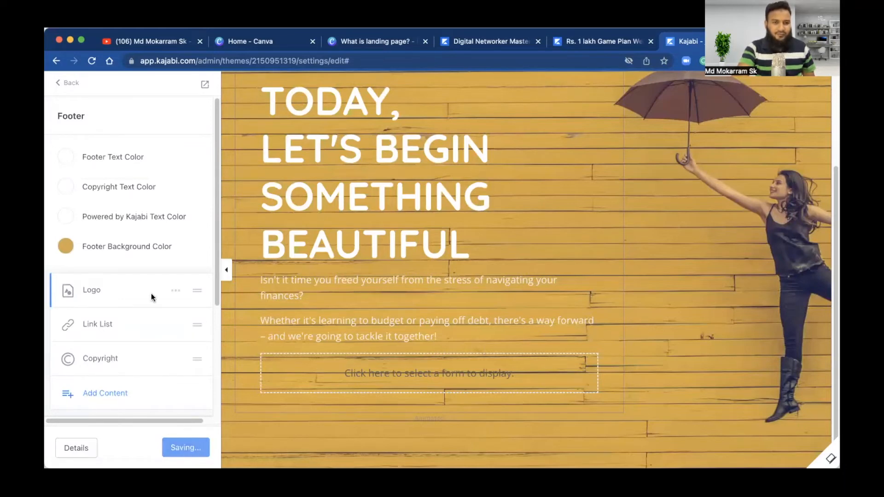
click(61, 82)
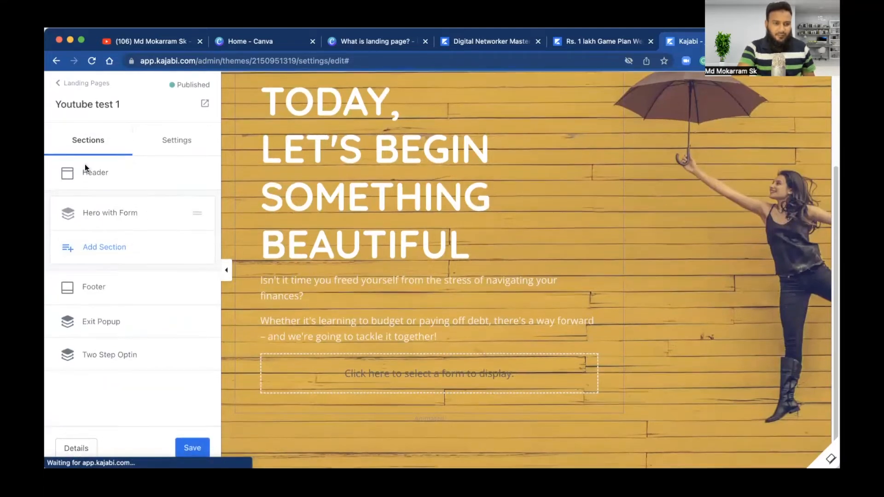
Step: In Header settings, tick Hide Header under Desktop and Mobile Layout, save, and return to Sections
click(87, 173)
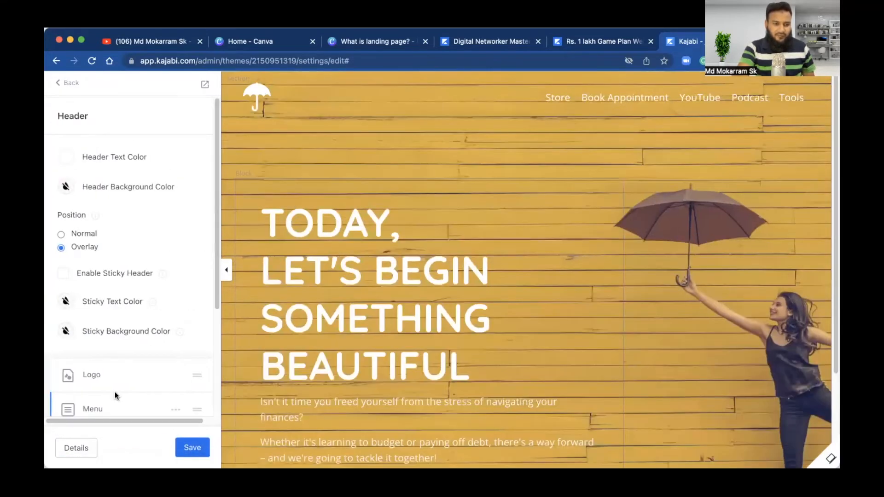
scroll(115, 391, down, 2)
scroll(115, 391, down, 3)
click(113, 358)
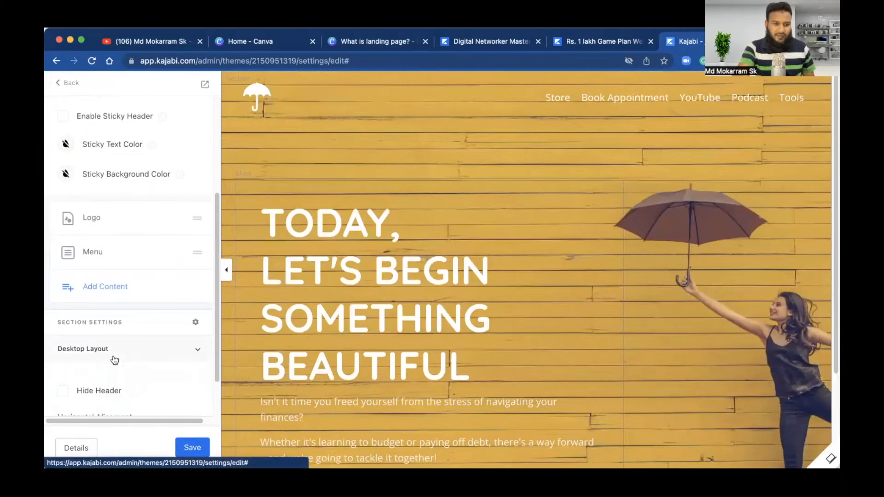
click(63, 391)
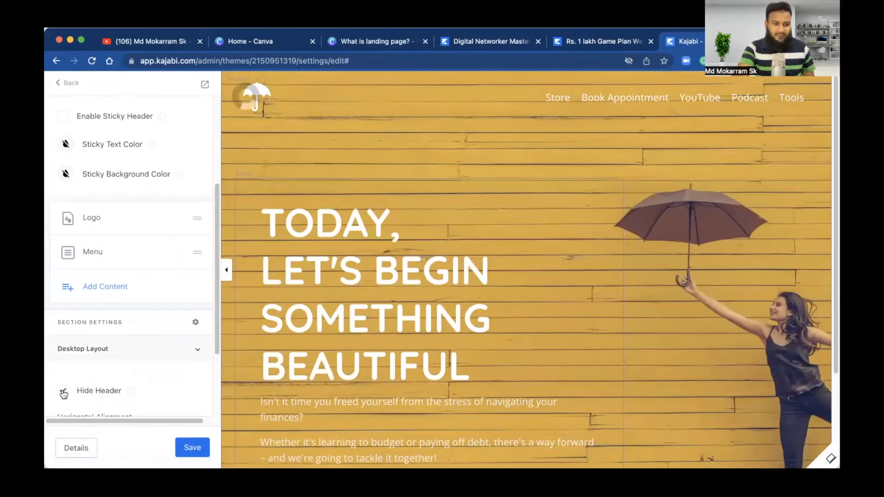
scroll(63, 394, down, 3)
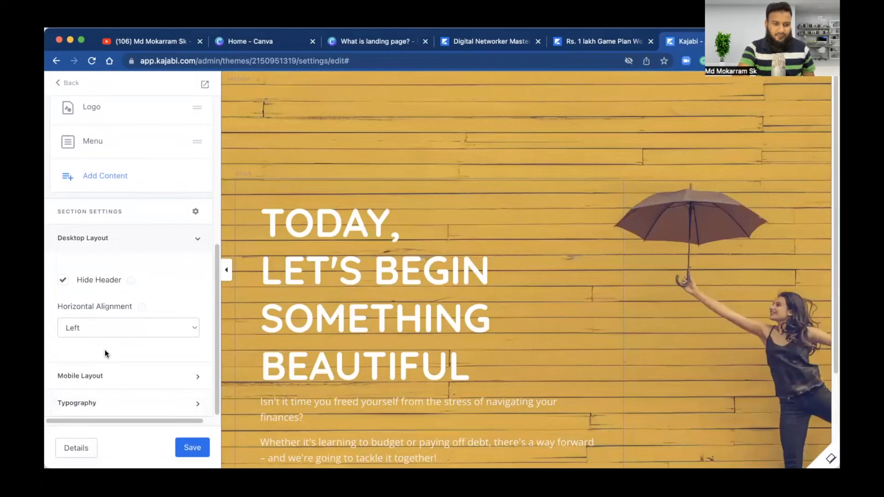
click(109, 380)
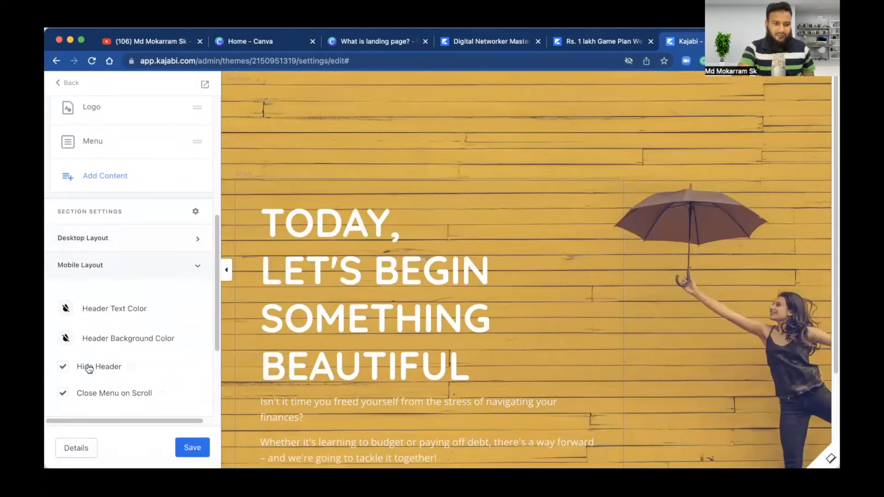
click(188, 449)
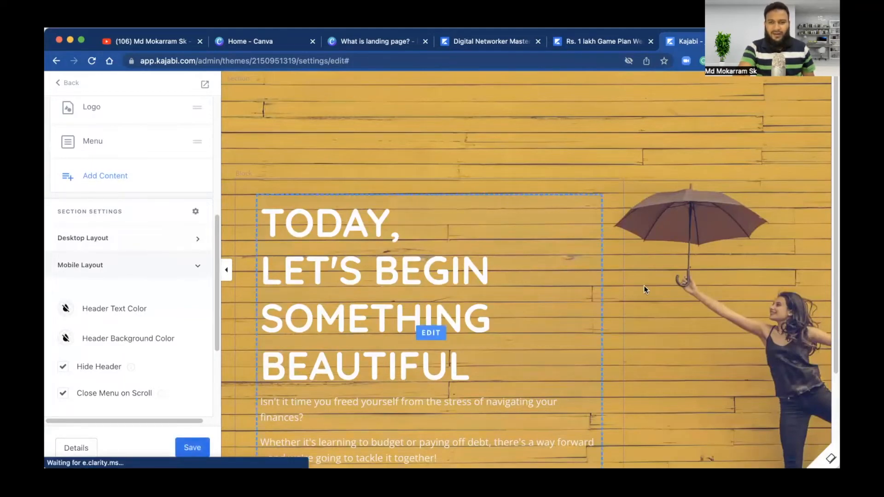
scroll(644, 288, down, 3)
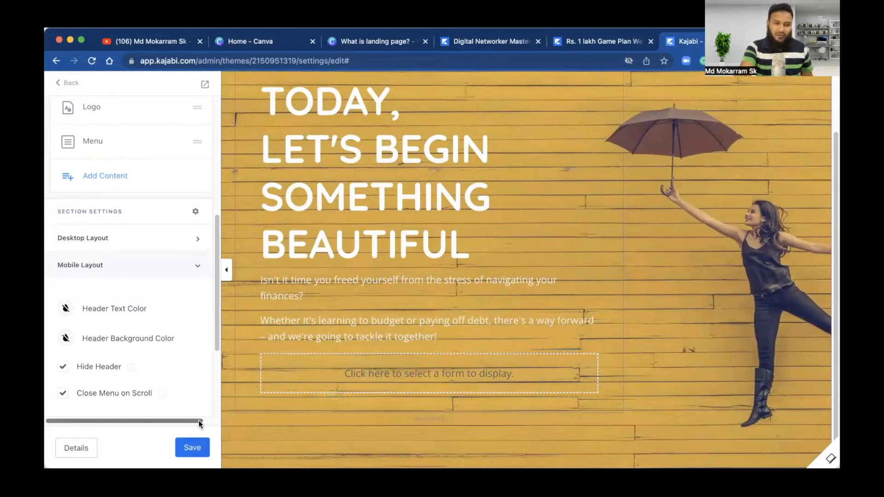
click(197, 450)
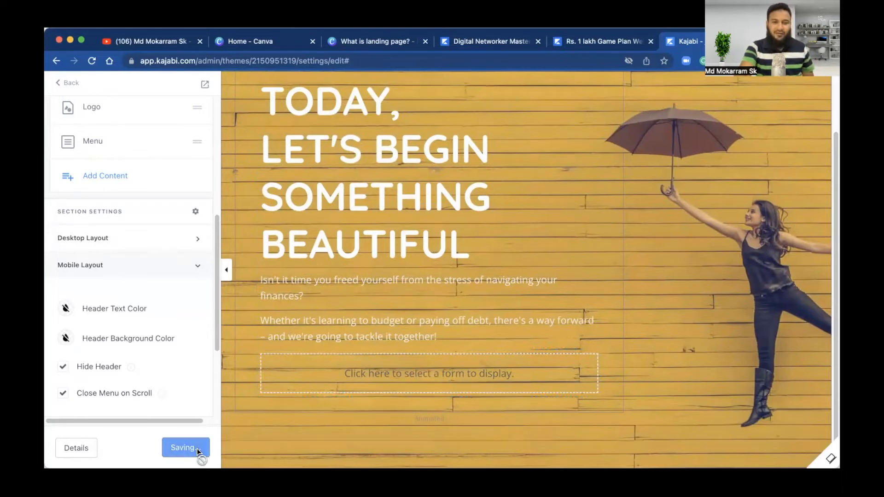
click(64, 83)
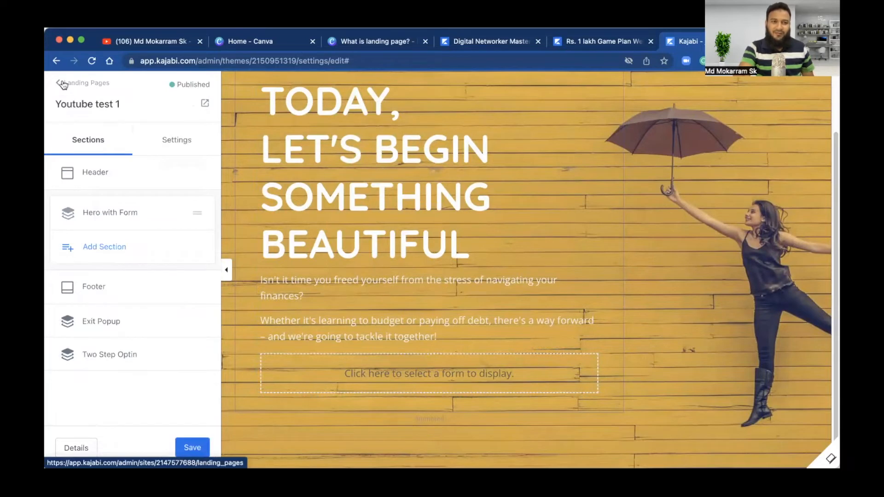
Step: Leave the landing pages and create a new form named 'Youtube test 1' under Marketing > Forms
click(64, 84)
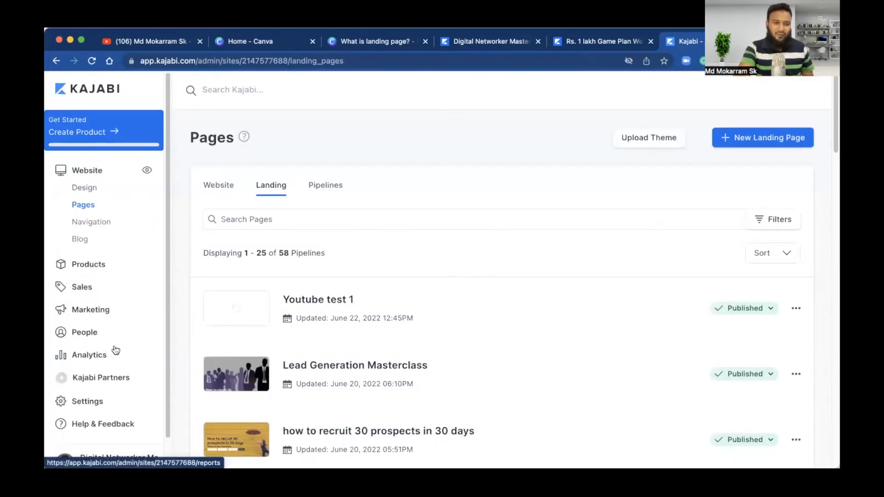
click(79, 313)
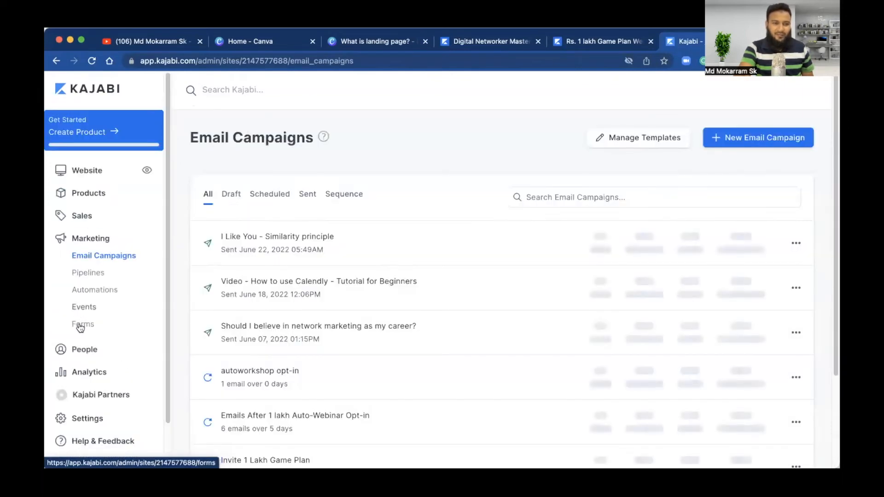
click(81, 325)
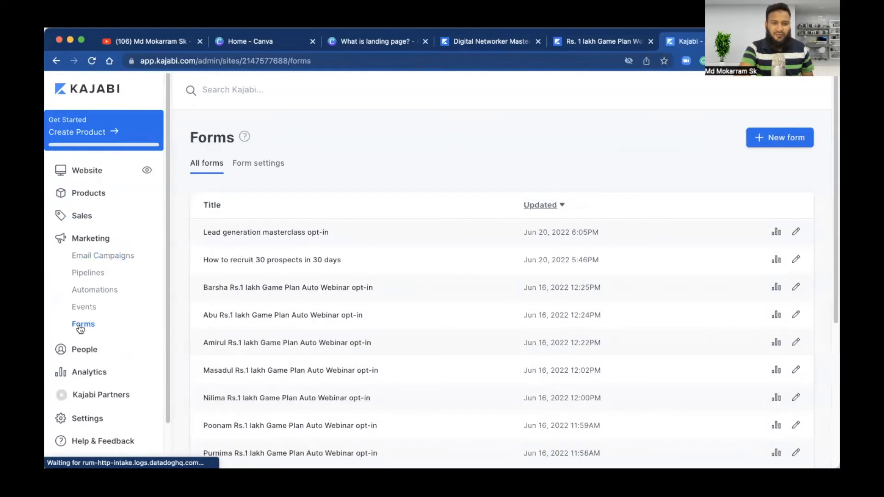
click(782, 141)
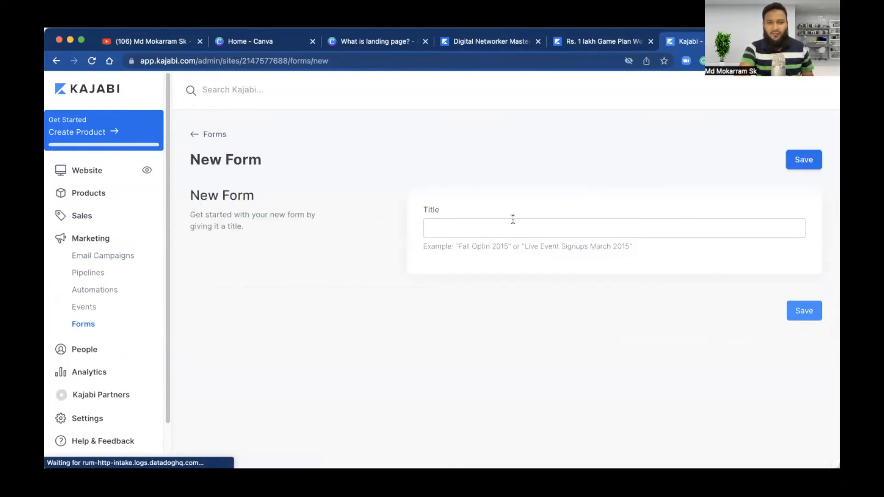
click(501, 225)
text(Youtube)
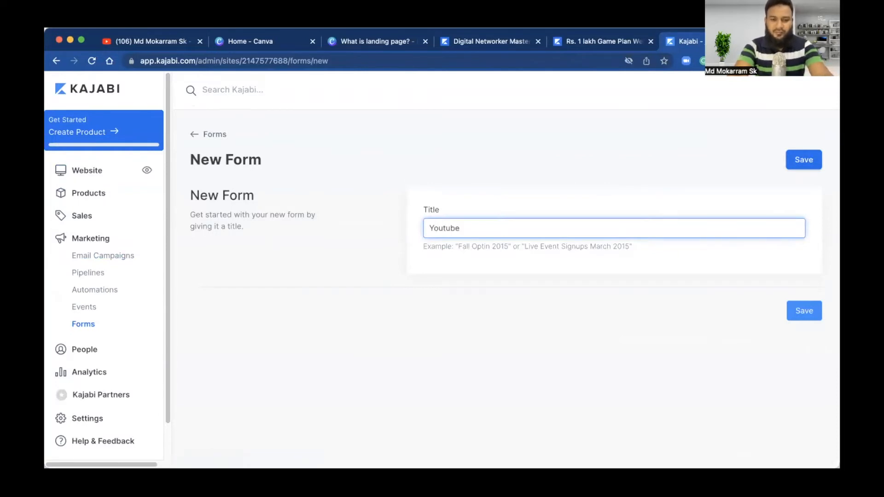
text( test )
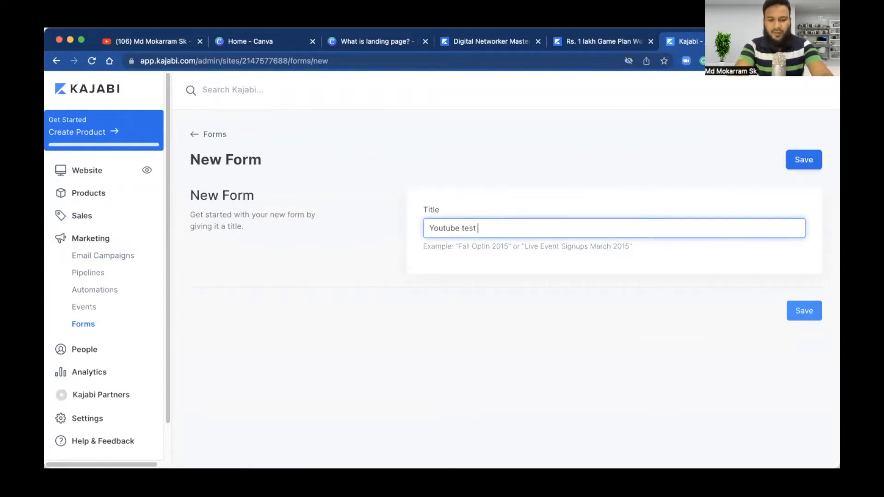
text(1)
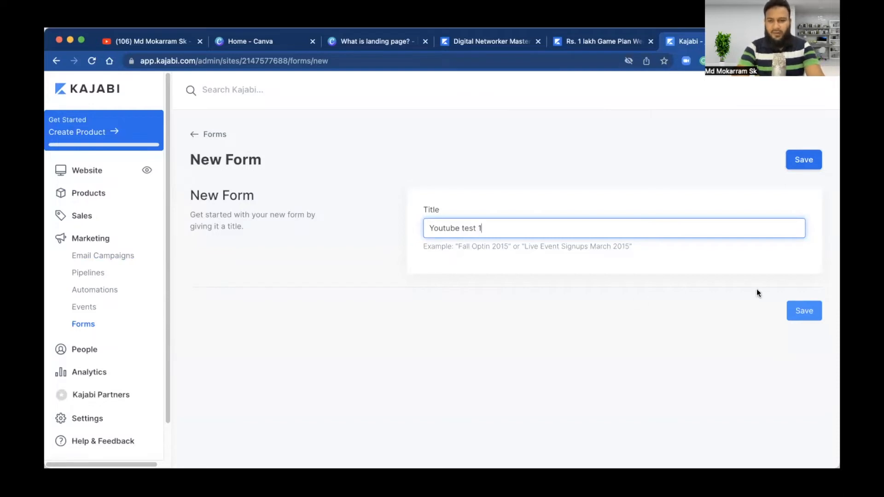
click(802, 311)
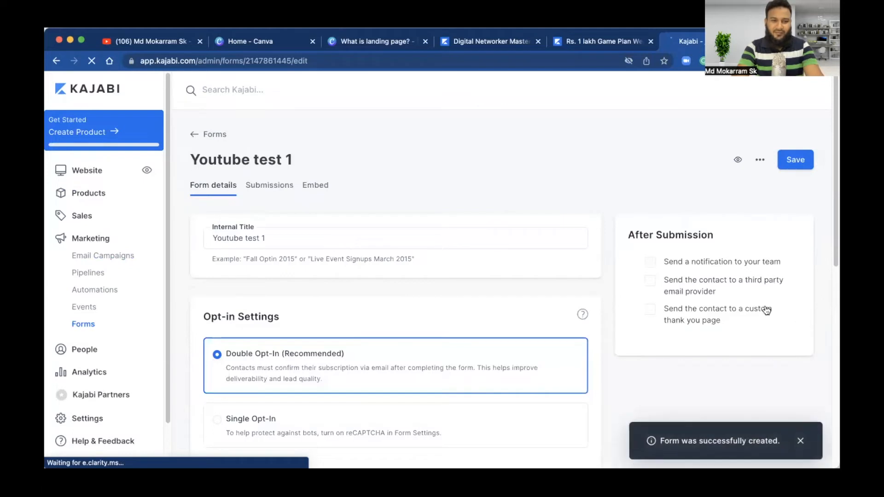
Step: Set the Youtube test 1 form to Single Opt-In
click(302, 420)
scroll(302, 420, down, 2)
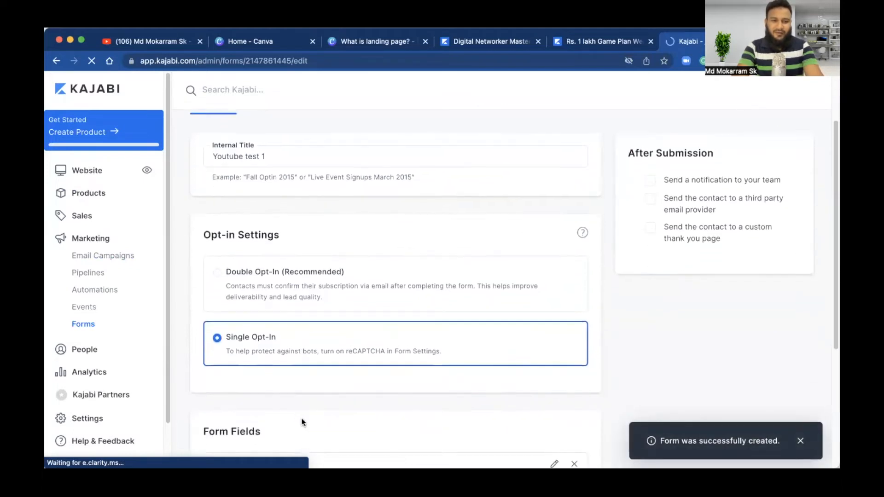
click(291, 297)
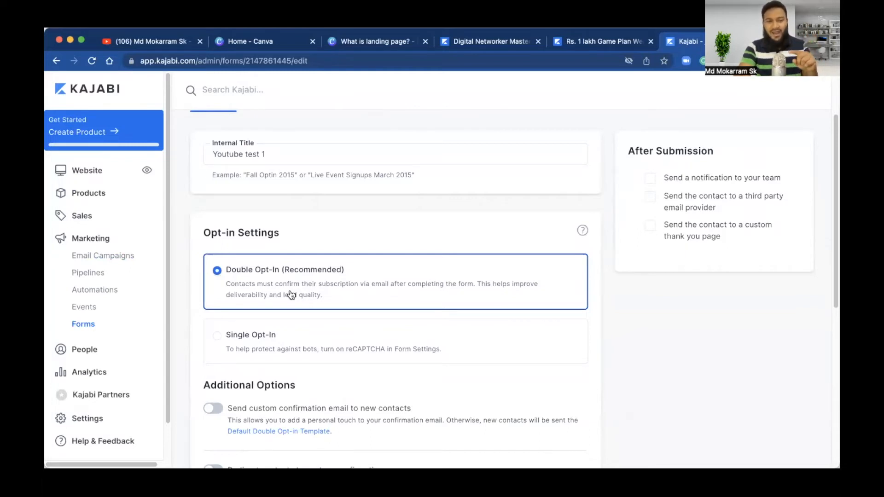
click(295, 336)
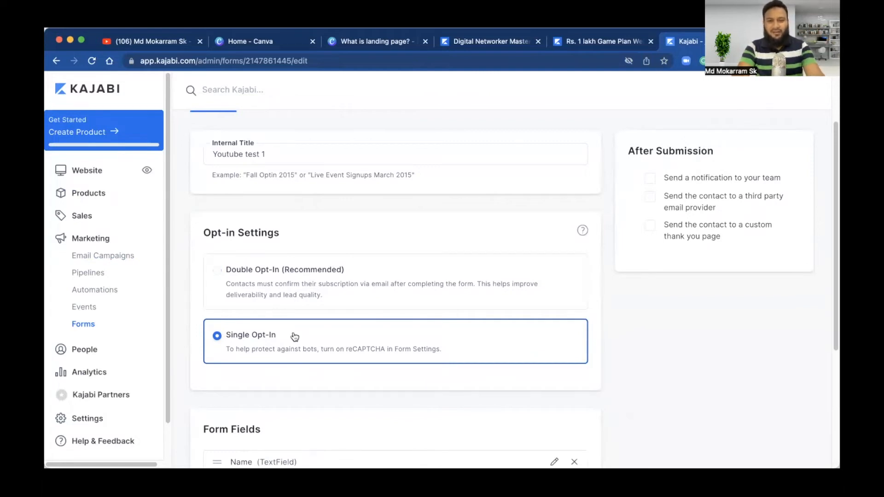
Step: Add a WhatsApp Number field to the form alongside Name and Email
scroll(295, 337, down, 5)
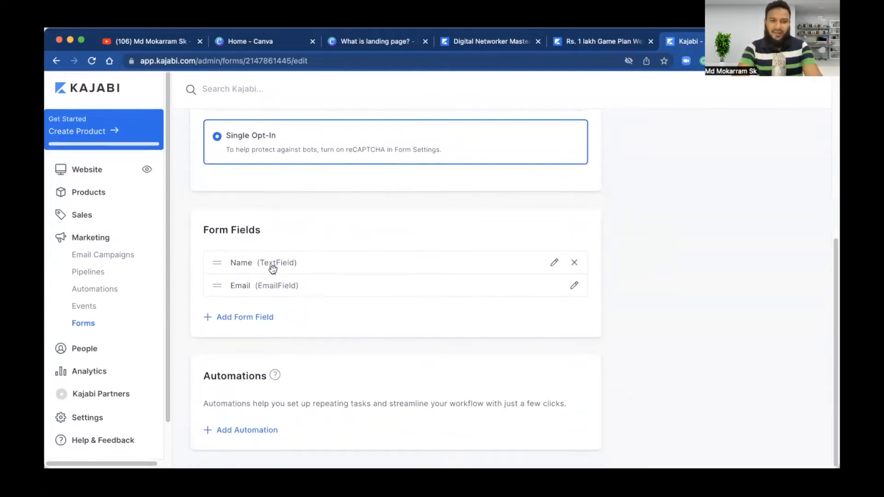
click(237, 318)
click(255, 323)
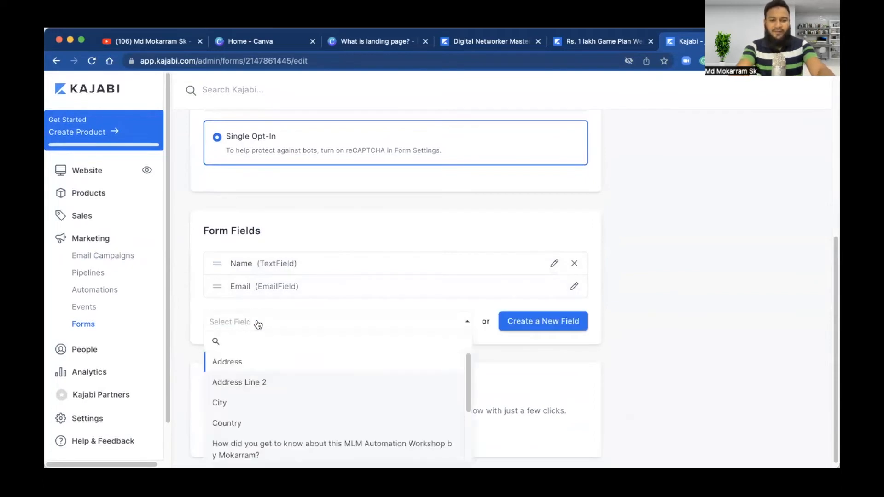
text(whta)
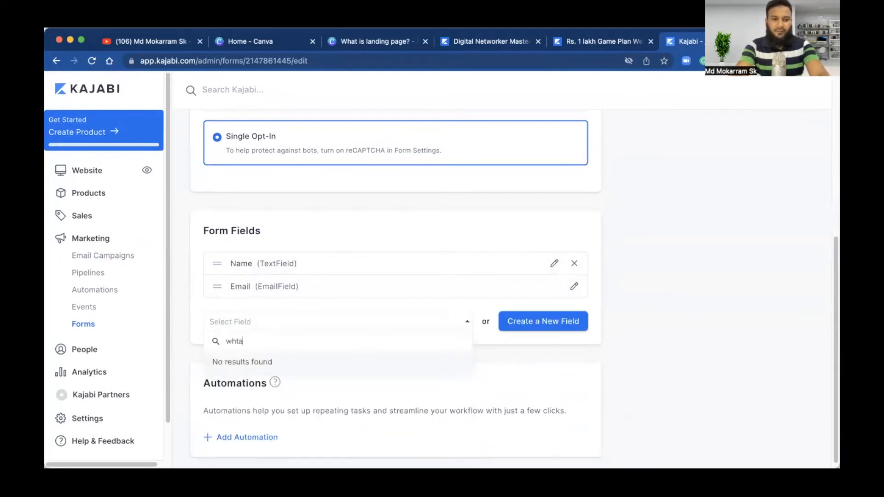
key(BackSpace)
text(ts)
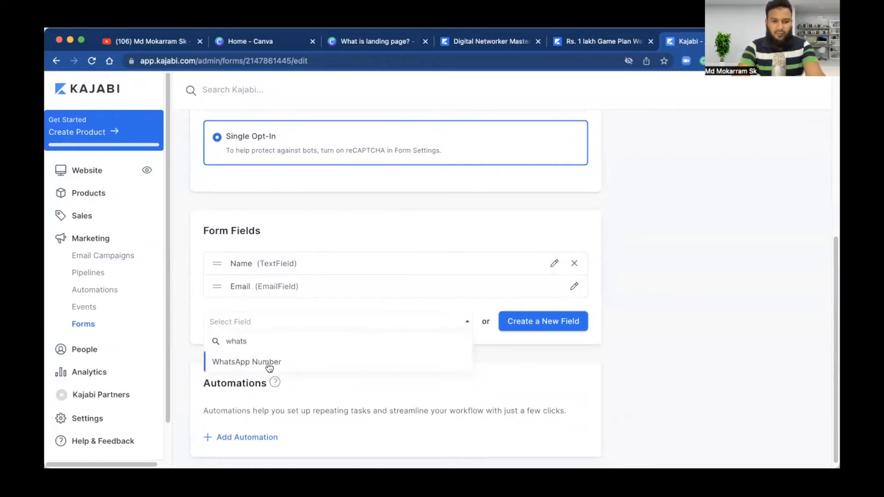
click(268, 363)
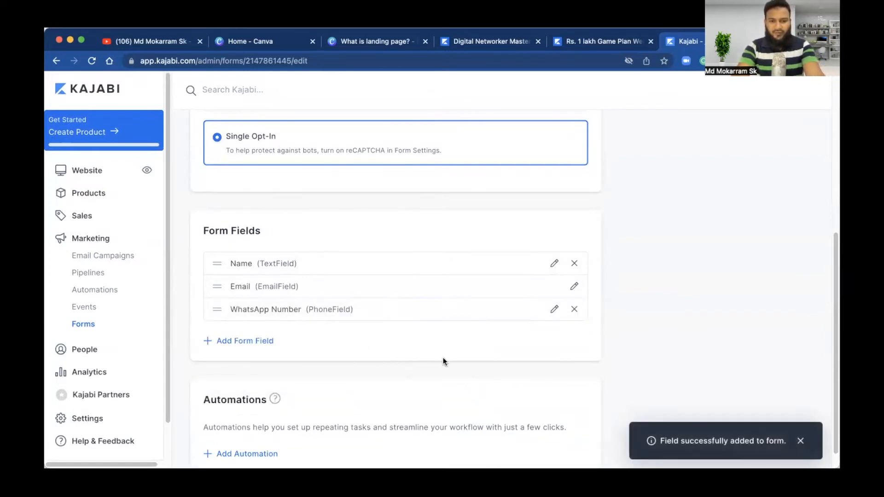
scroll(525, 375, down, 1)
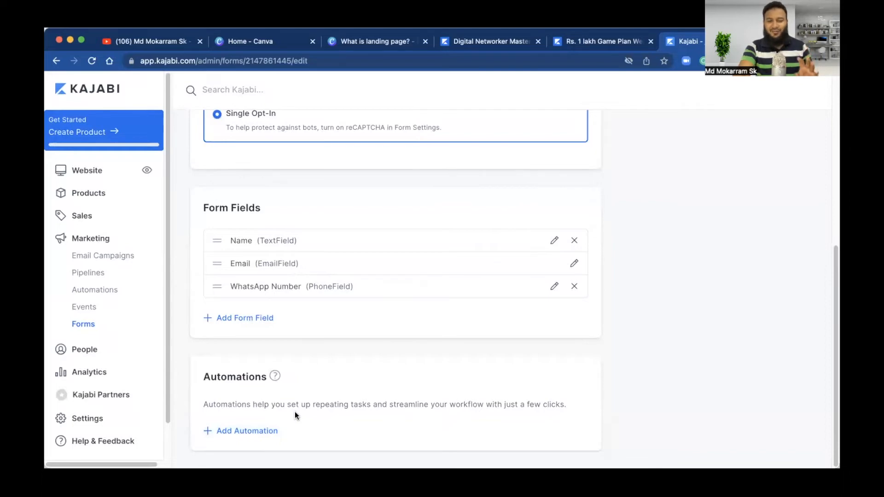
scroll(295, 412, up, 10)
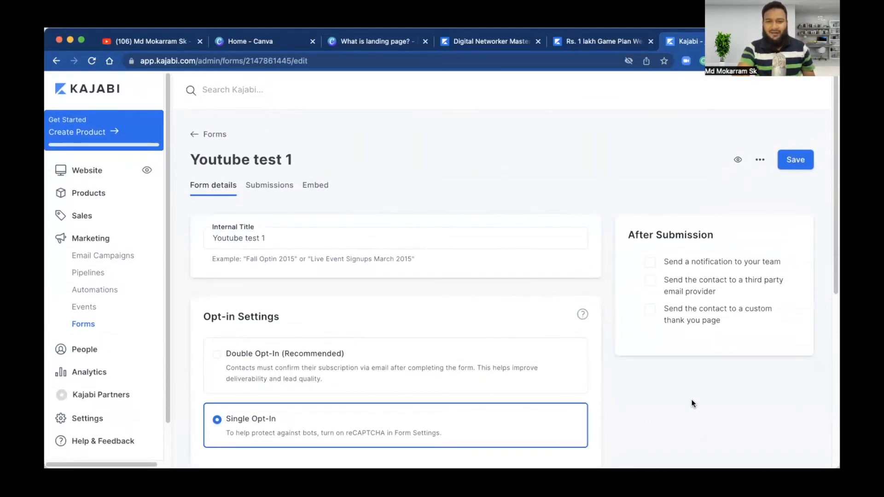
scroll(700, 397, down, 7)
scroll(700, 394, up, 7)
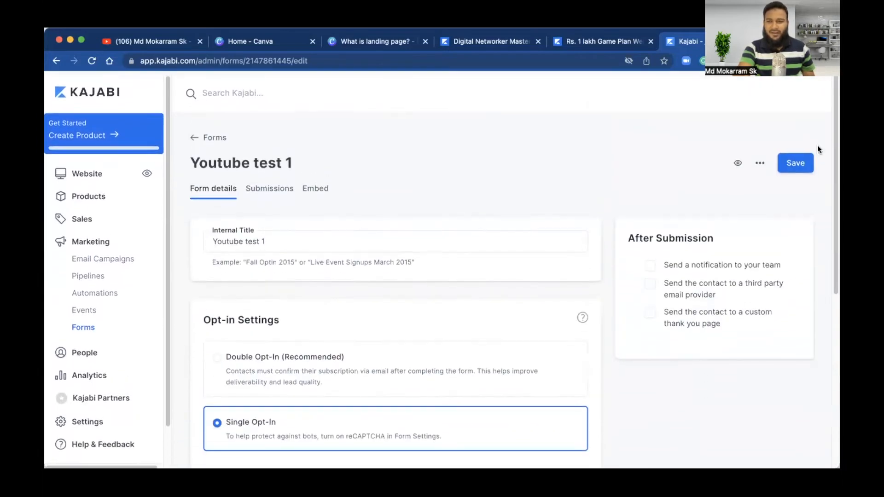
Step: Save the form, then show the Landing pages list under Website > Pages
click(794, 161)
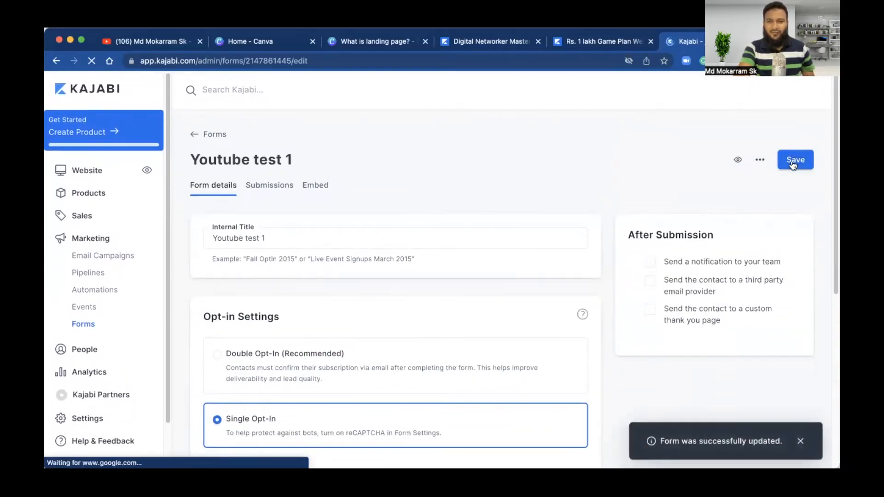
click(81, 173)
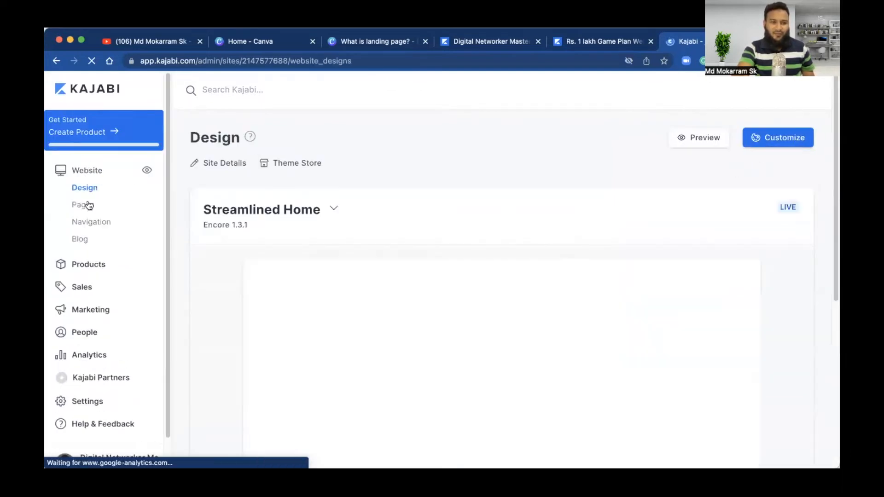
click(84, 206)
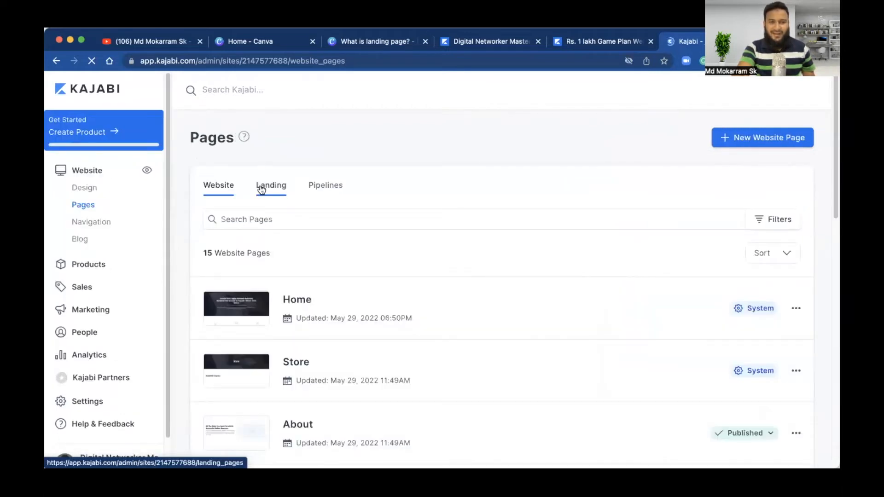
click(261, 189)
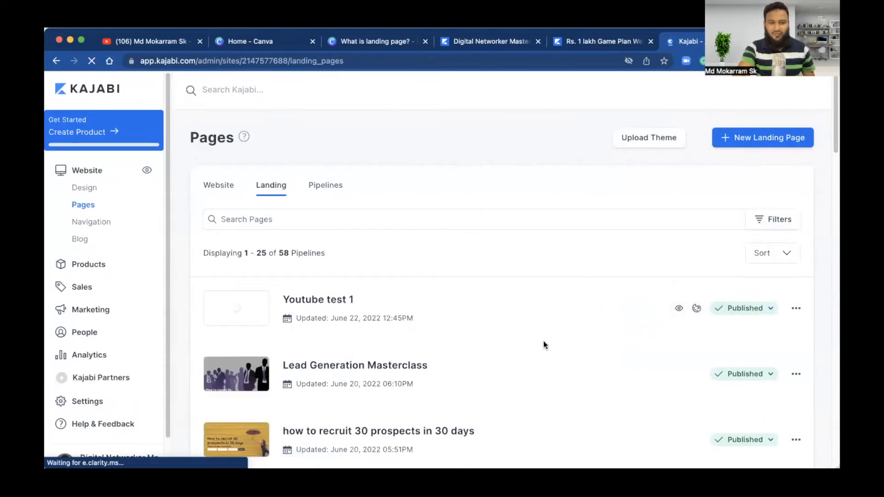
Step: Customize the Youtube test 1 landing page and link its hero form block to the Youtube test 1 form
click(696, 309)
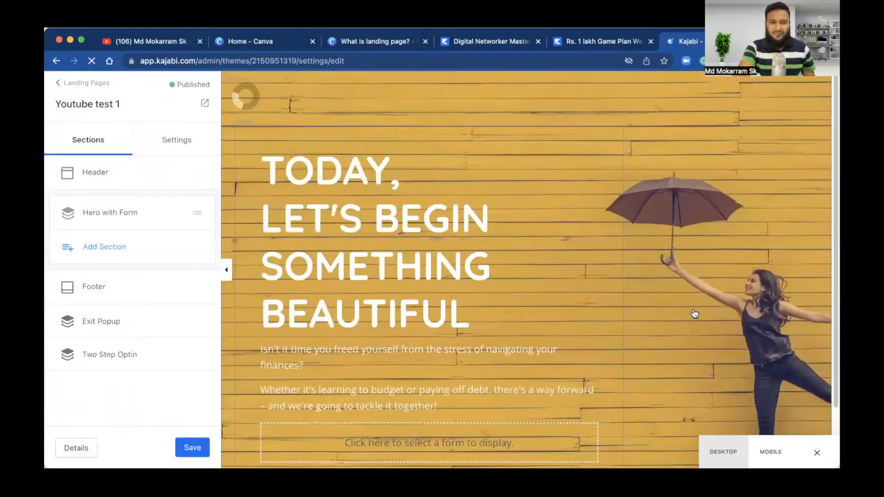
click(426, 449)
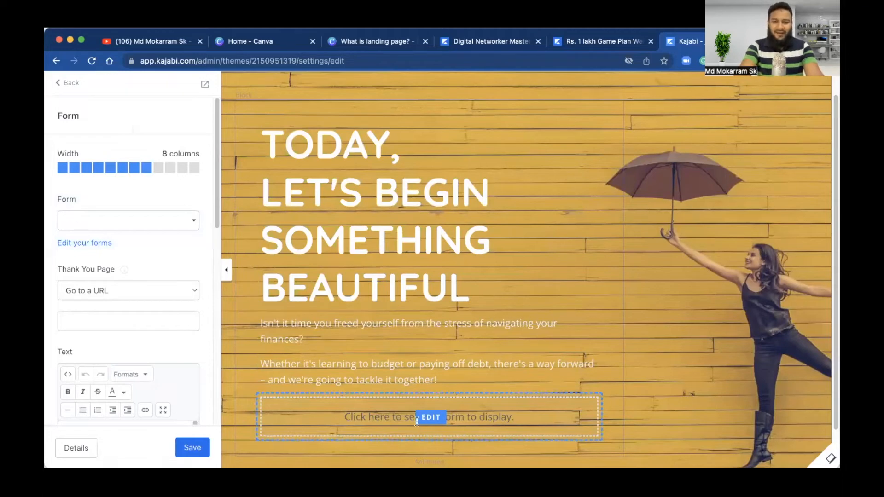
click(436, 417)
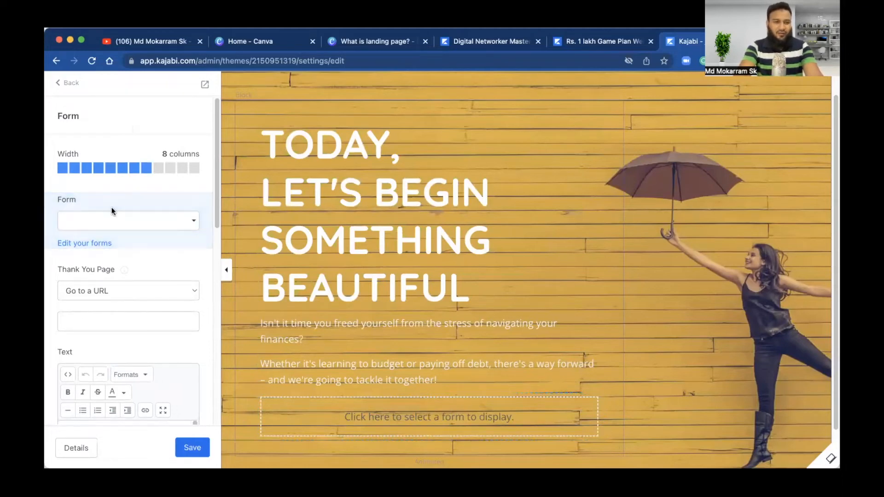
click(197, 222)
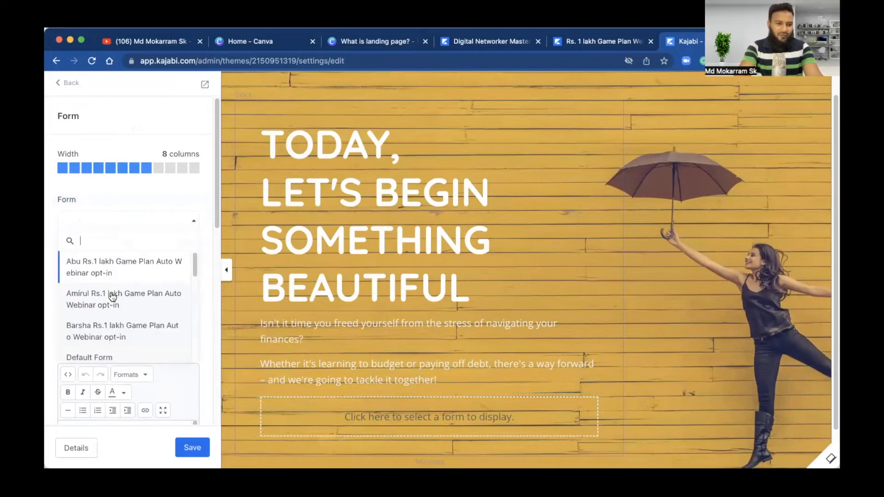
scroll(107, 340, down, 2)
scroll(107, 340, up, 2)
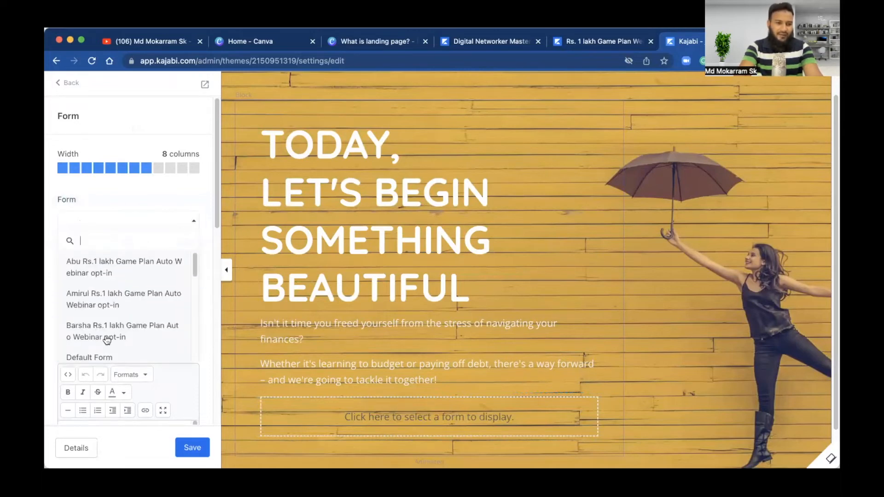
text(youtu)
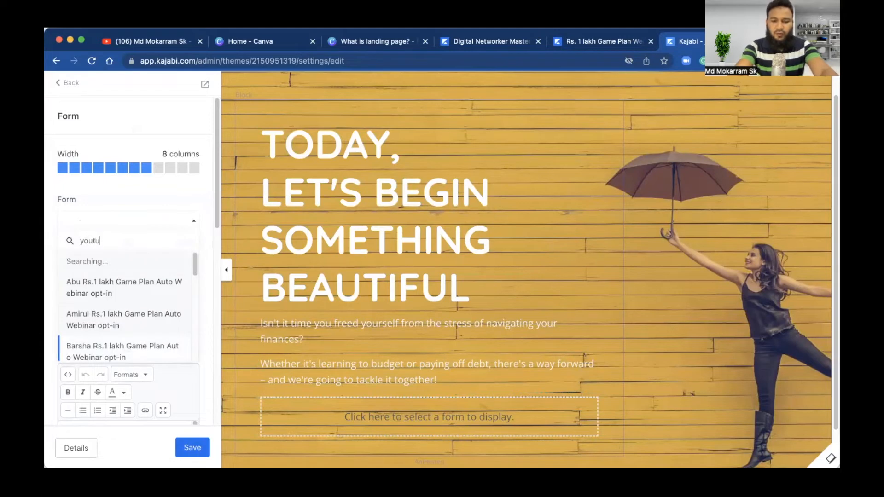
text(be test 1)
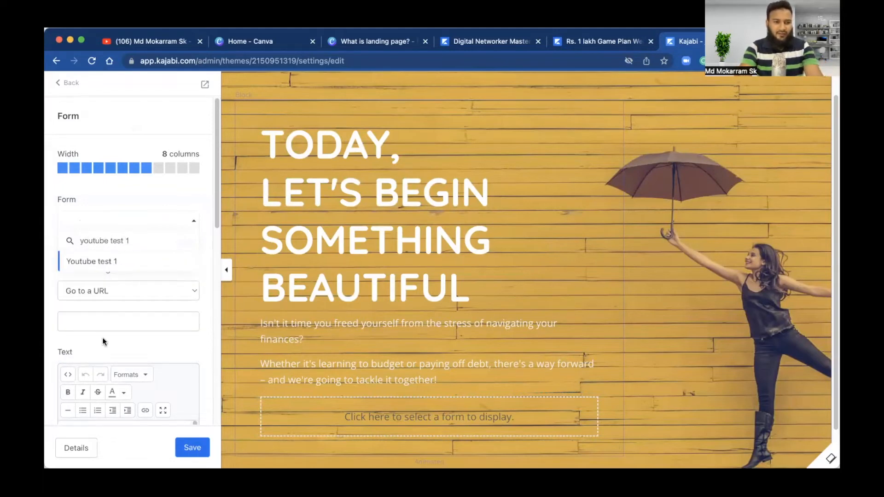
click(111, 261)
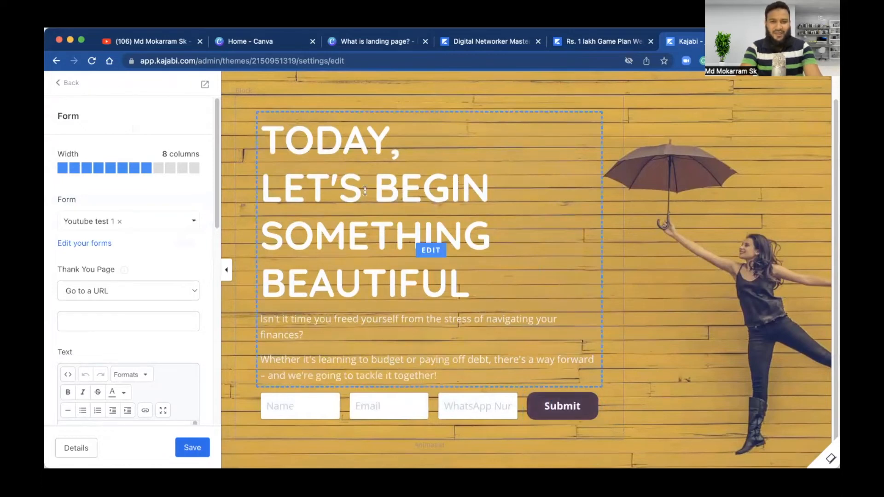
click(430, 251)
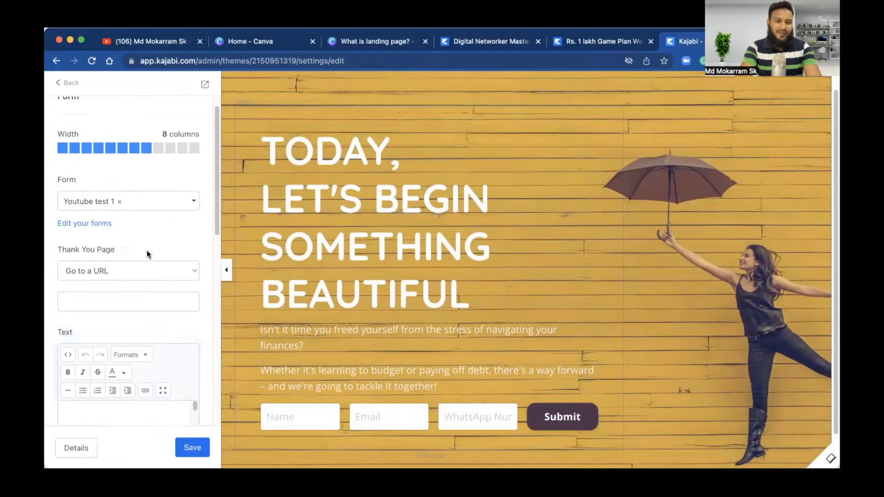
Step: Replace the old hero heading text with 'How to get 30 people in 30 days'
scroll(147, 252, down, 5)
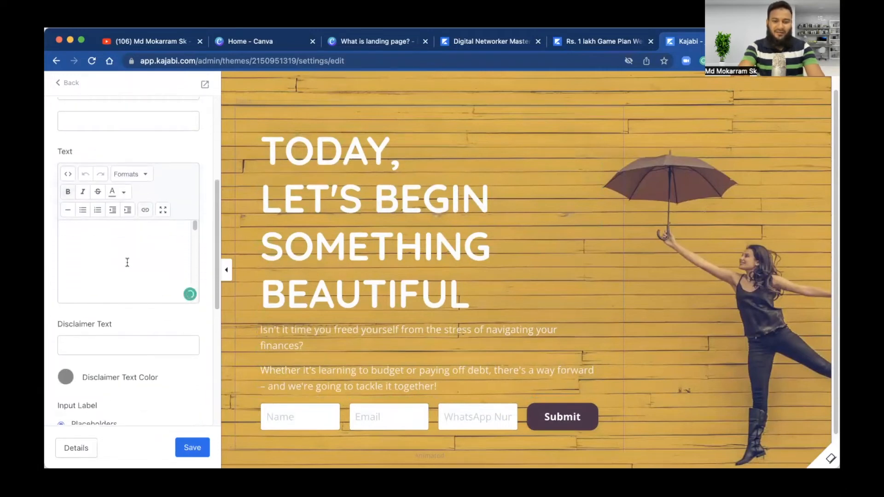
key(super+a)
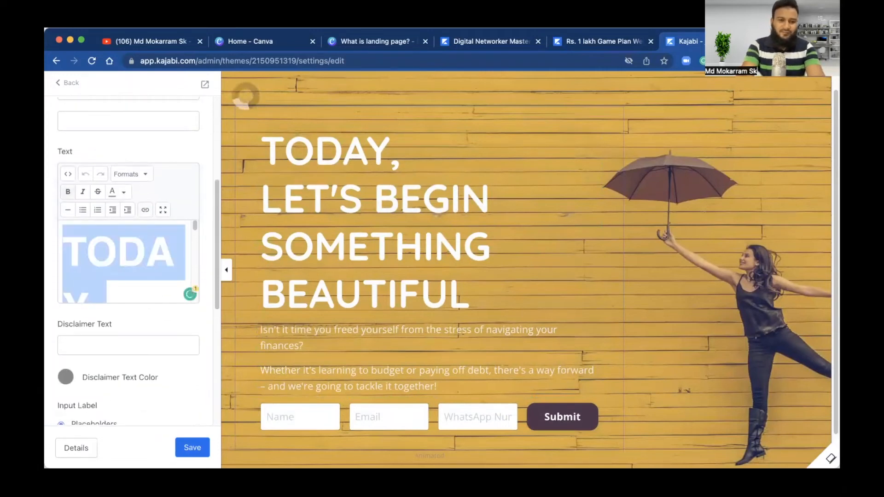
key(Right)
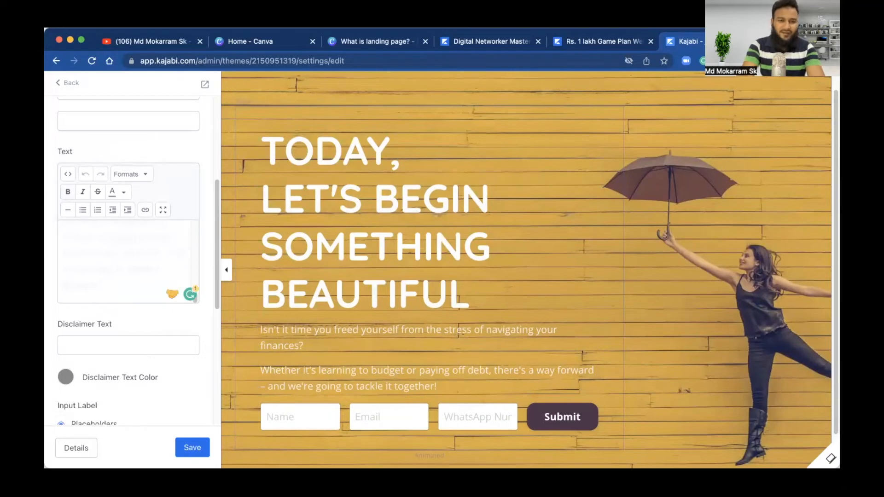
scroll(125, 262, up, 4)
scroll(125, 261, down, 3)
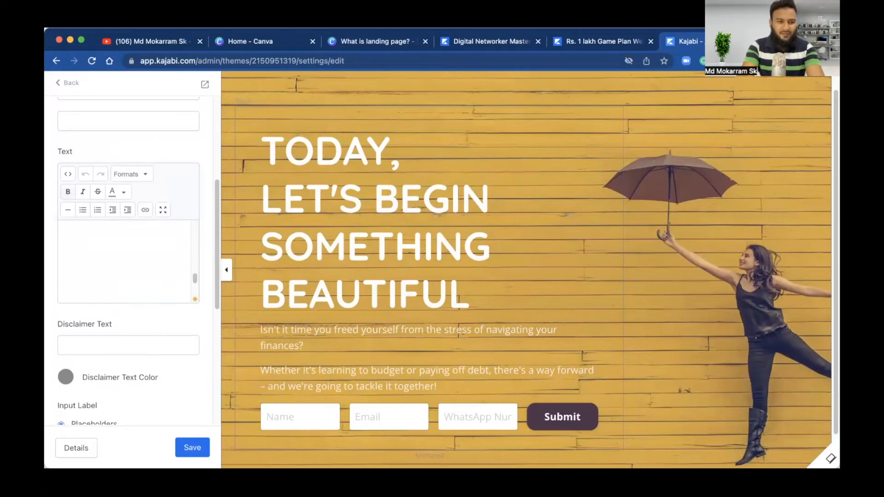
key(BackSpace)
key(BackSpace)
key(BackSpace)
key(BackSpace)
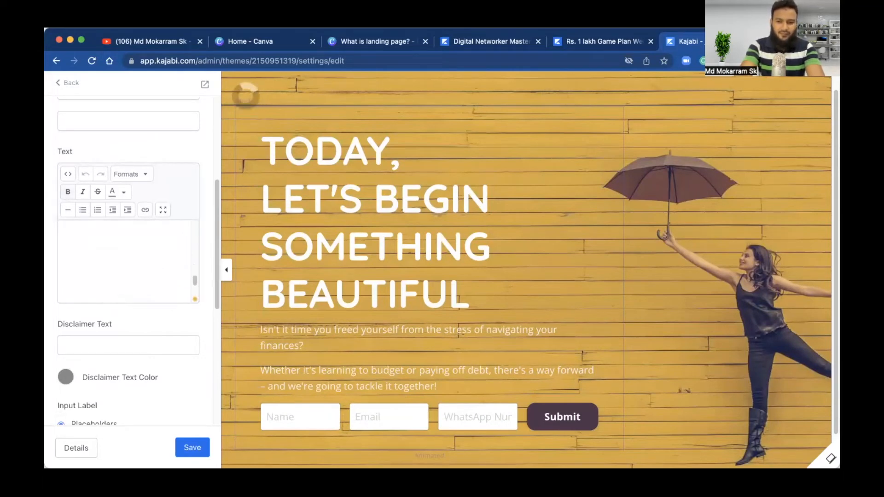
key(BackSpace)
key(BackSpace)
key(BackSpace)
key(BackSpace)
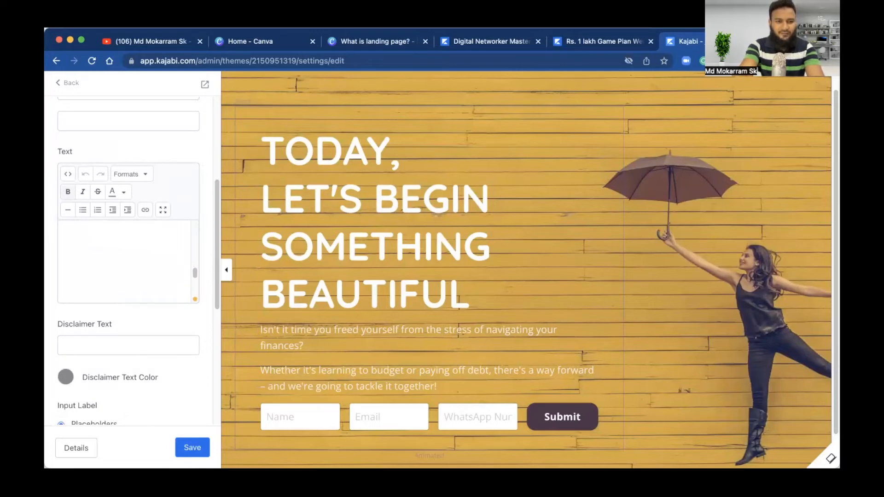
key(BackSpace)
key(BackSpace)
key(BackSpace)
key(BackSpace)
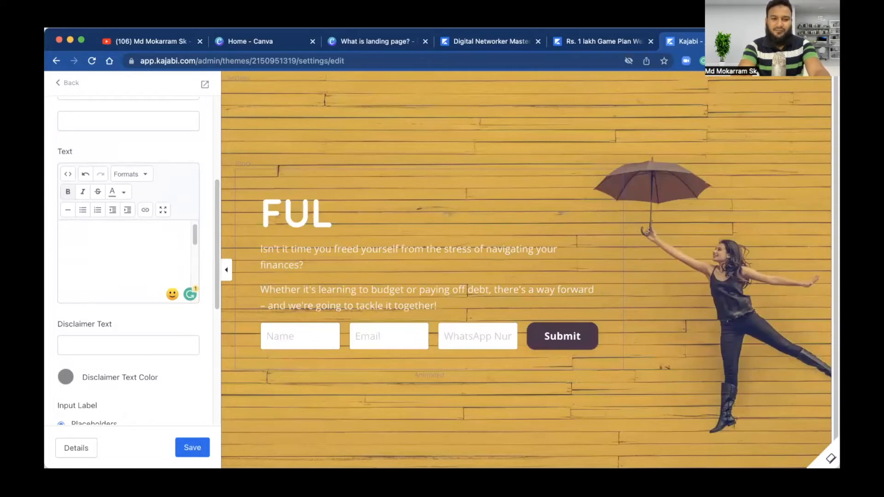
text(How )
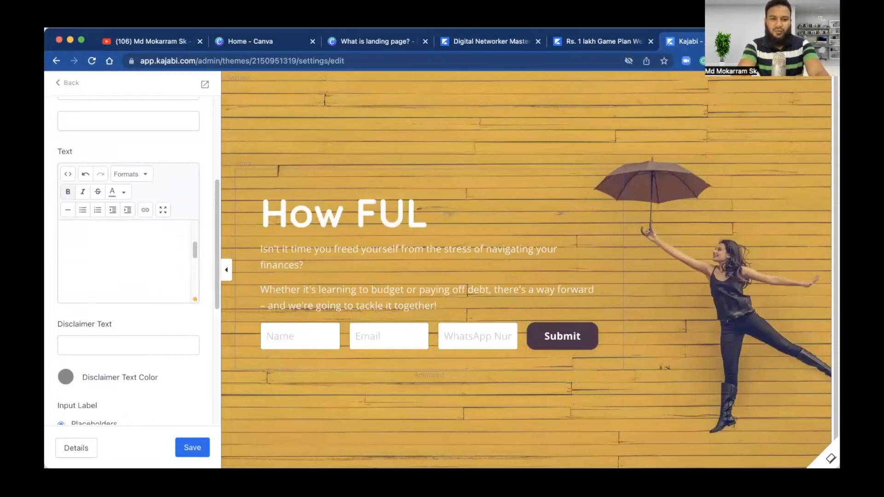
text(to )
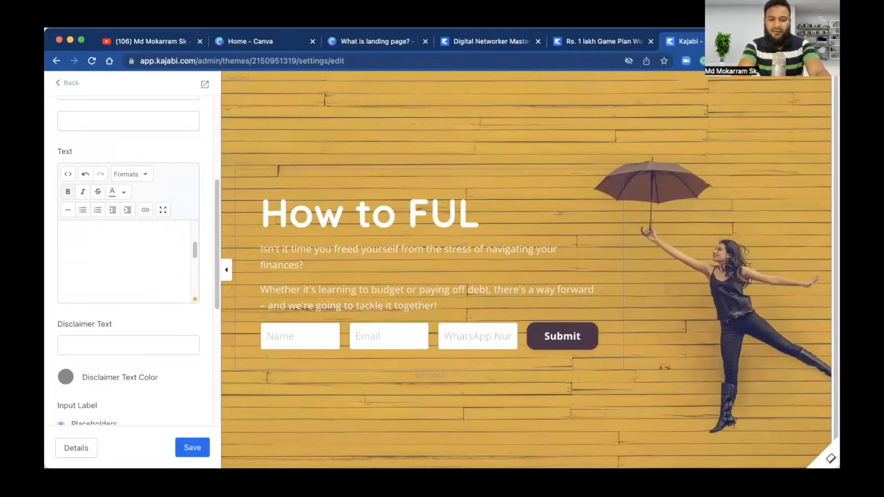
text(get )
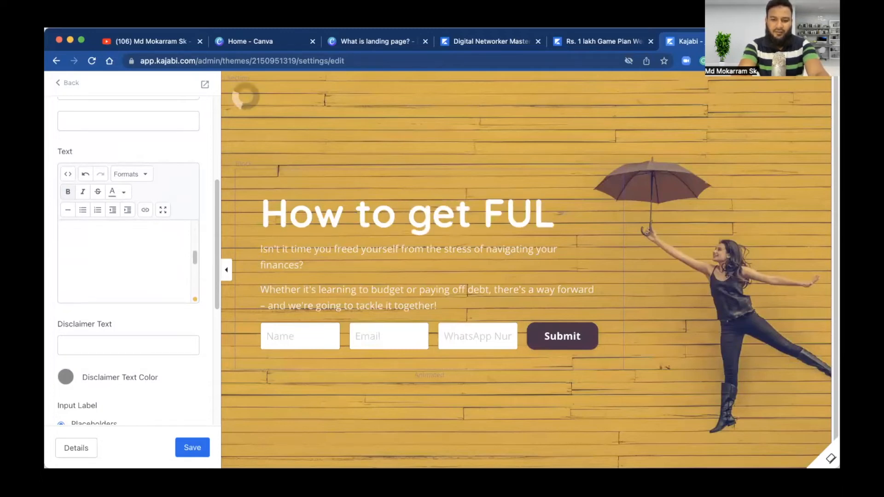
text(30 )
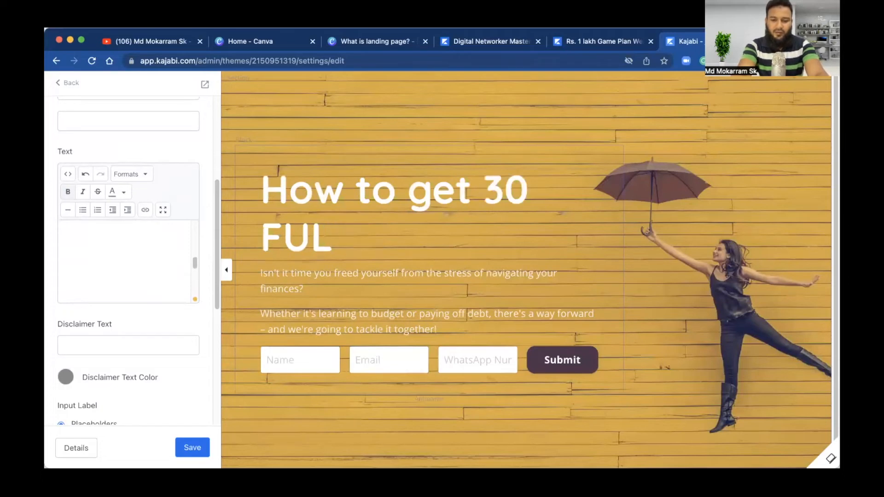
text(people )
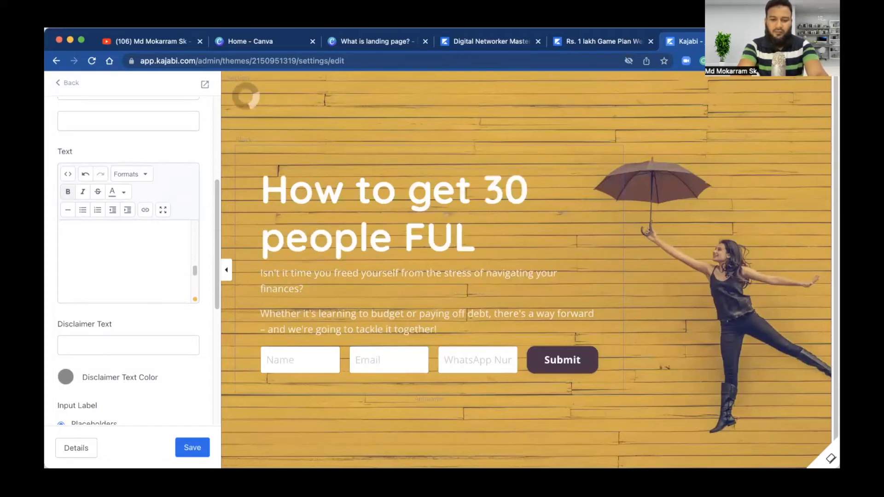
text(in 30 d)
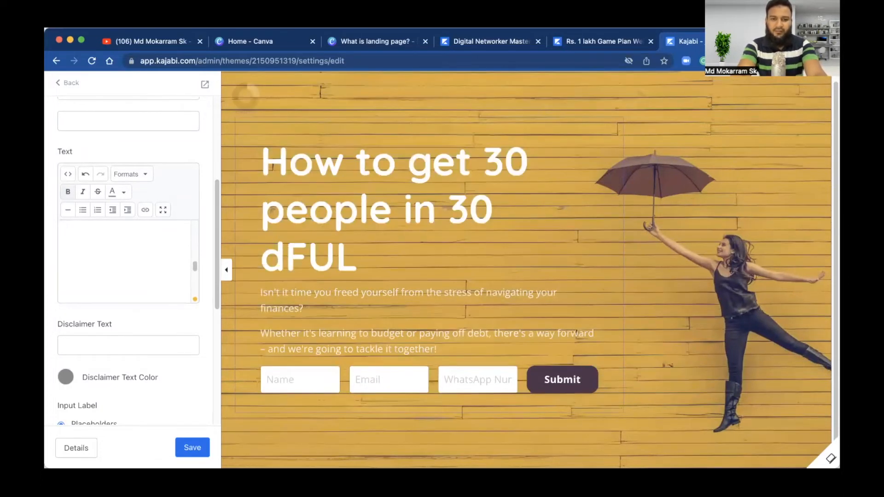
text(ays)
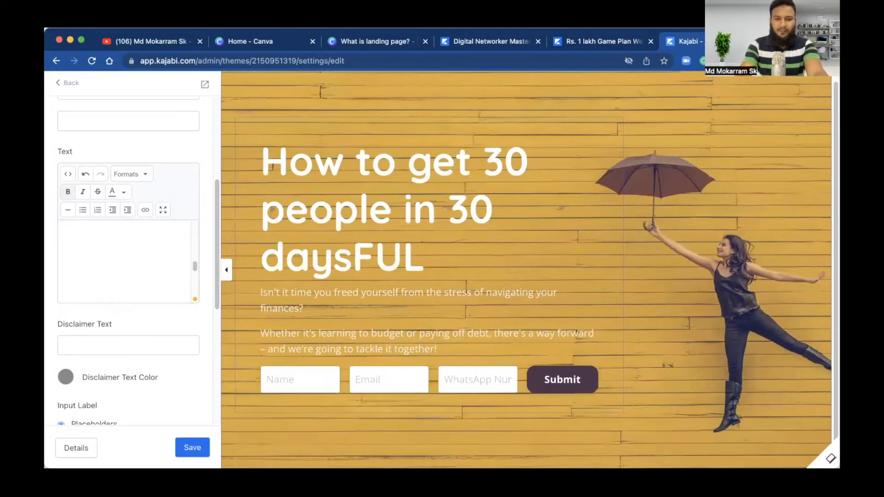
scroll(125, 261, down, 2)
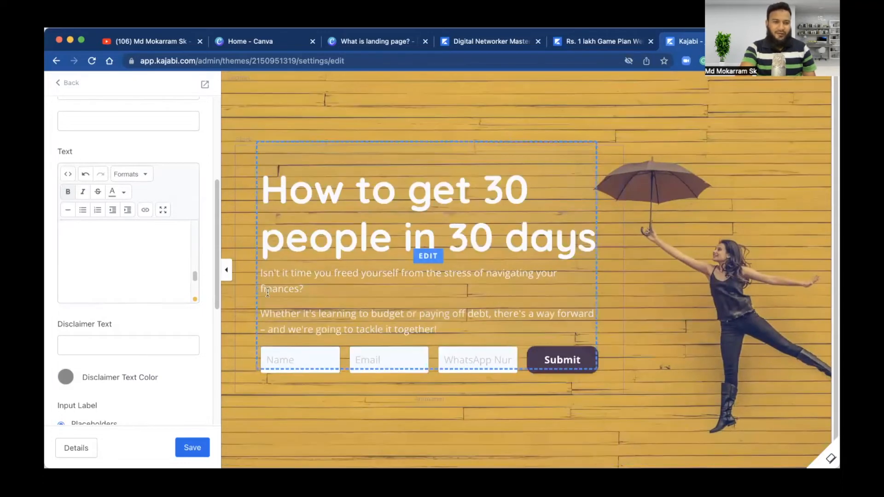
scroll(171, 278, down, 3)
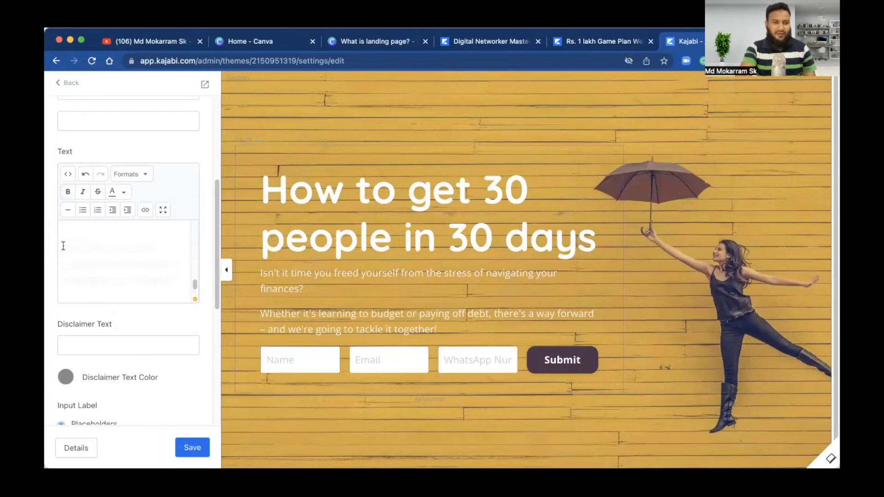
Step: Delete the leftover subtext paragraphs, save the block, and return to the hero section settings
drag(64, 248, 72, 349)
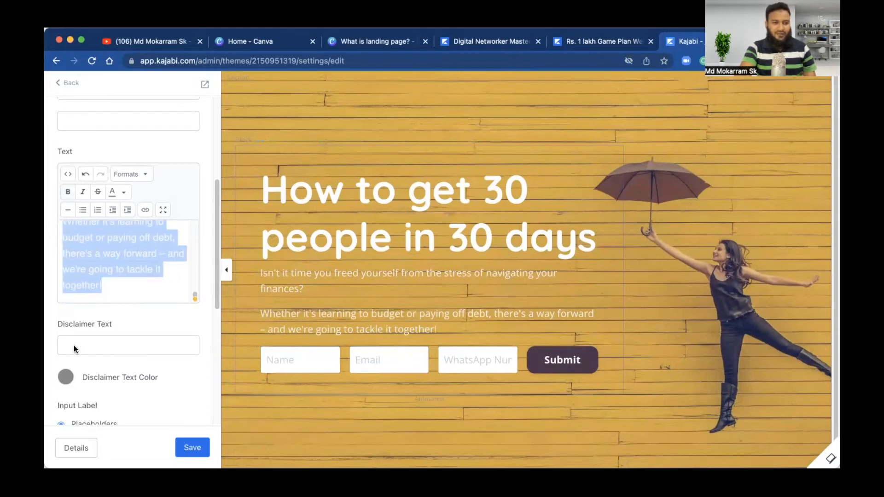
key(BackSpace)
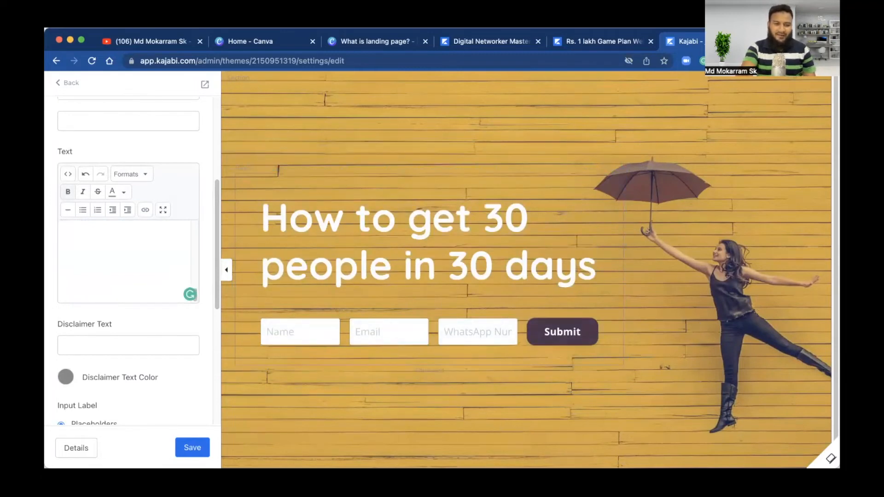
click(187, 442)
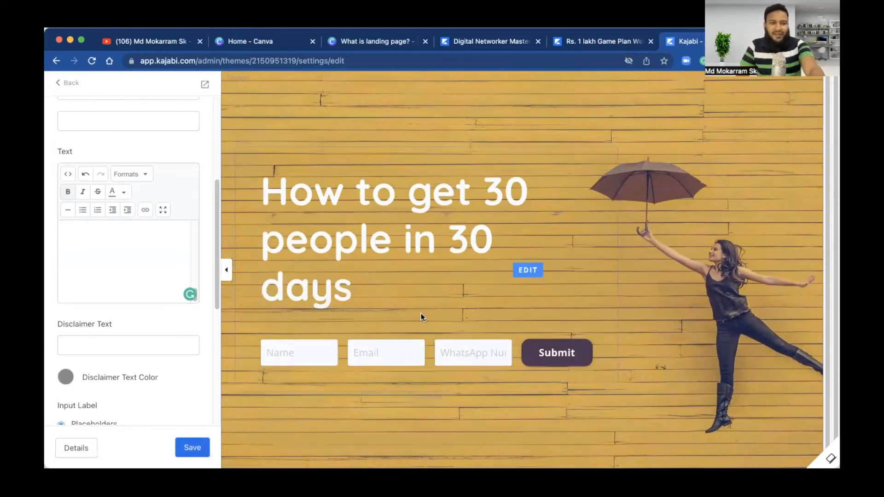
scroll(116, 193, down, 6)
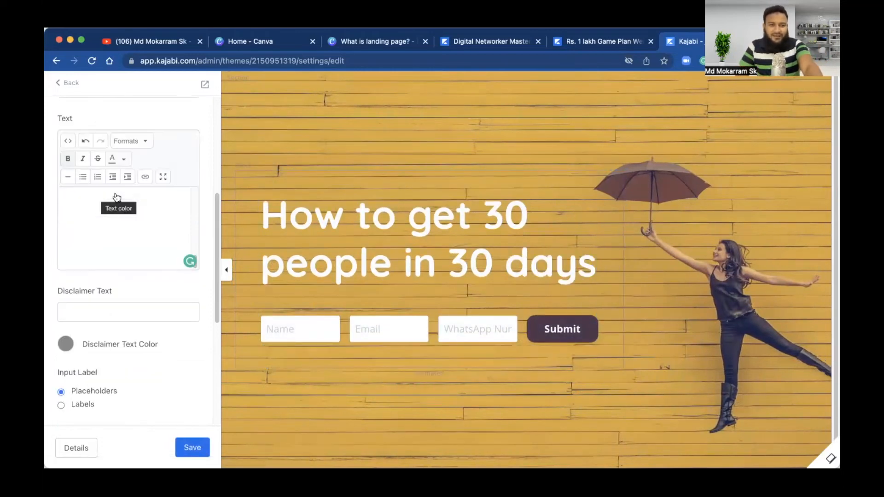
scroll(115, 192, up, 10)
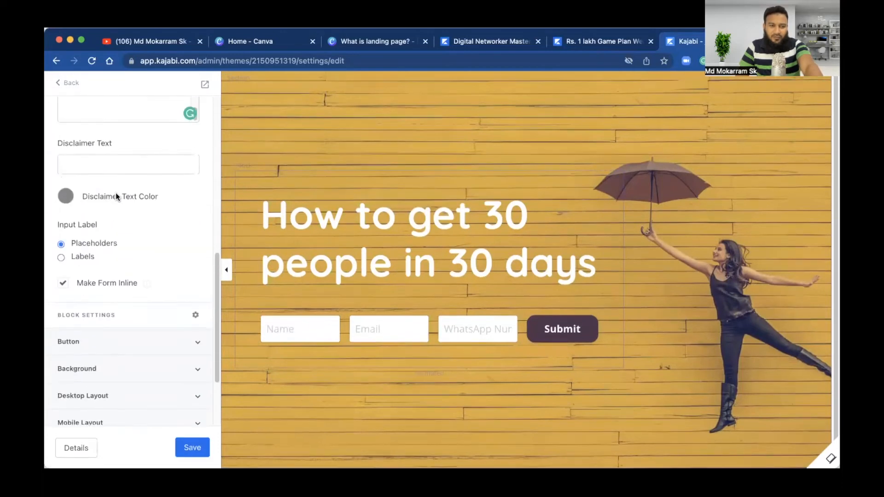
click(62, 92)
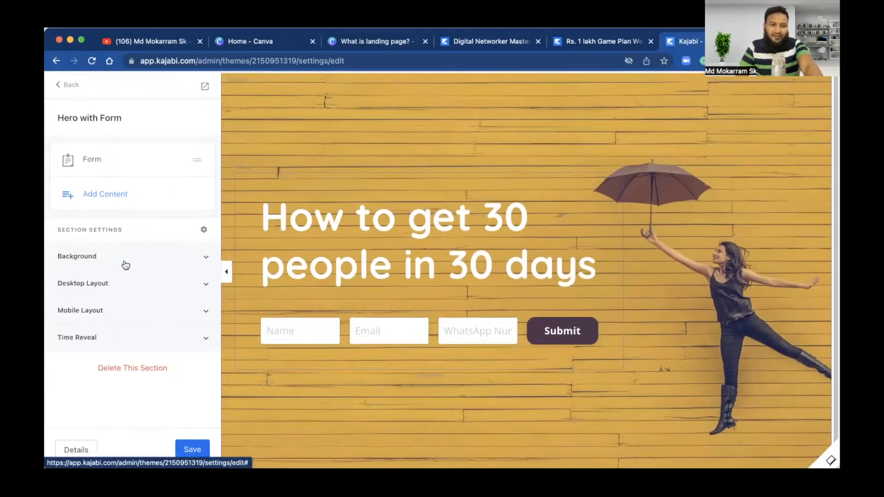
Step: Set the Hero with Form background to the recent business silhouettes image and confirm the crop
click(68, 91)
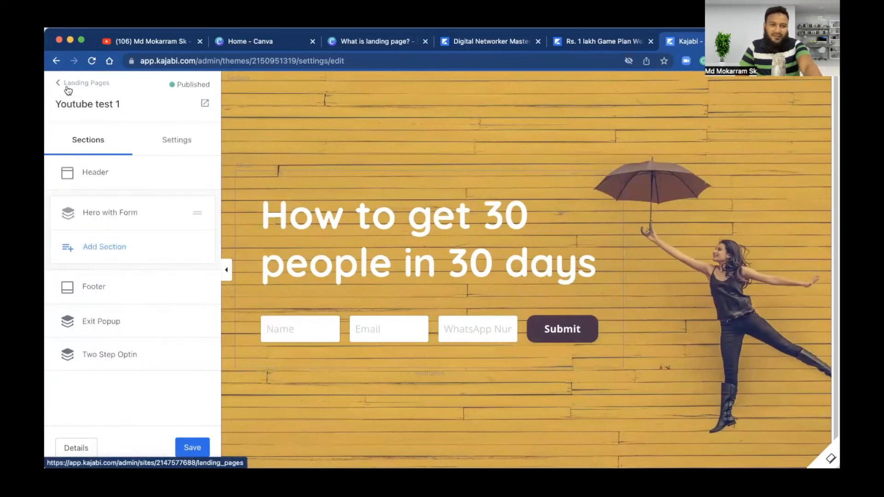
click(773, 233)
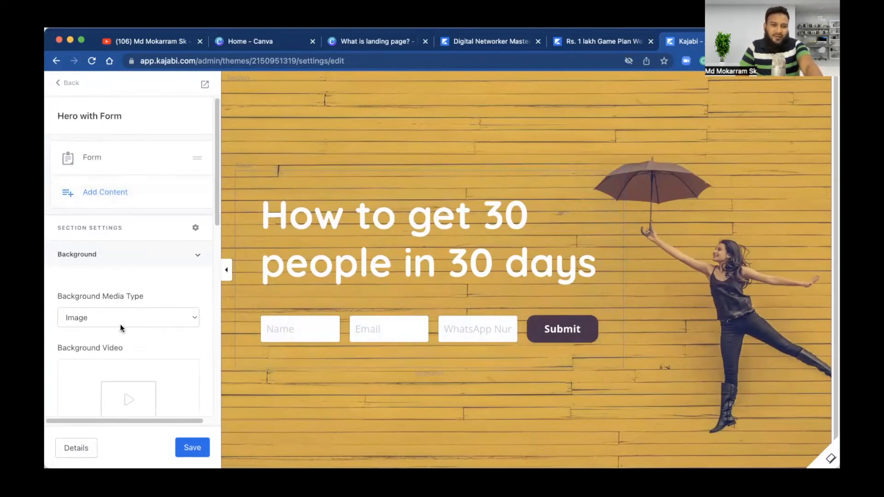
scroll(120, 328, down, 10)
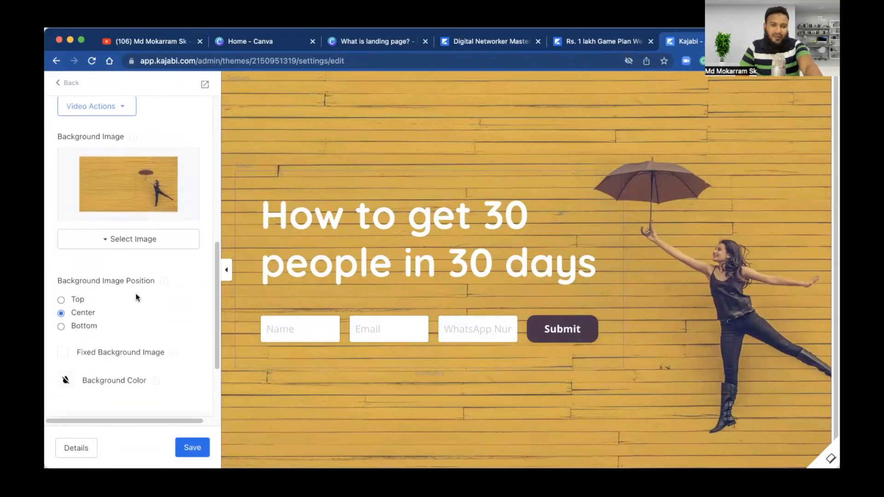
click(141, 241)
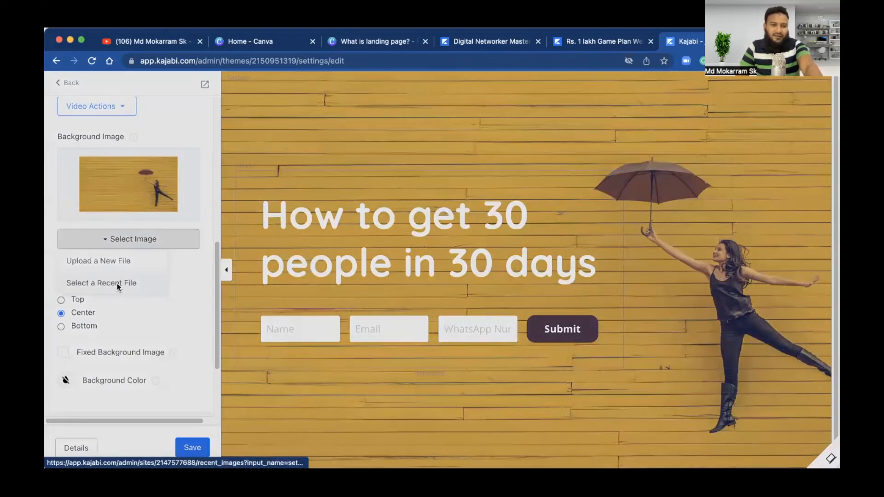
click(117, 284)
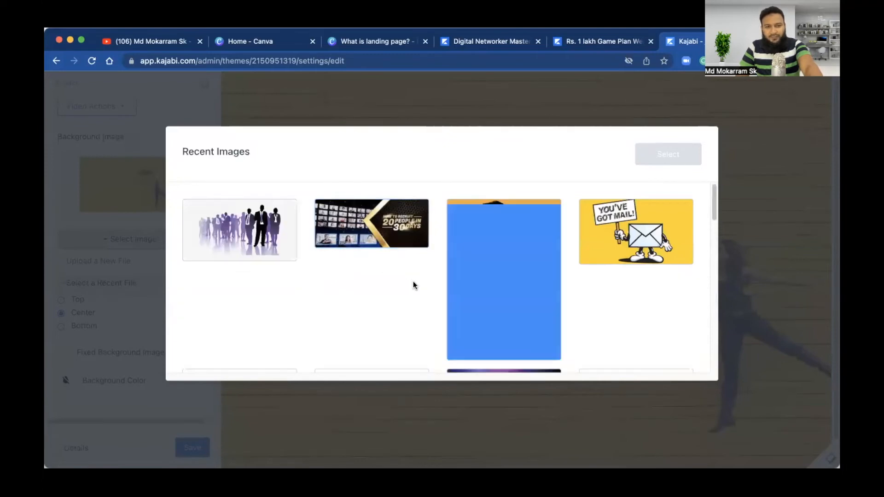
click(221, 207)
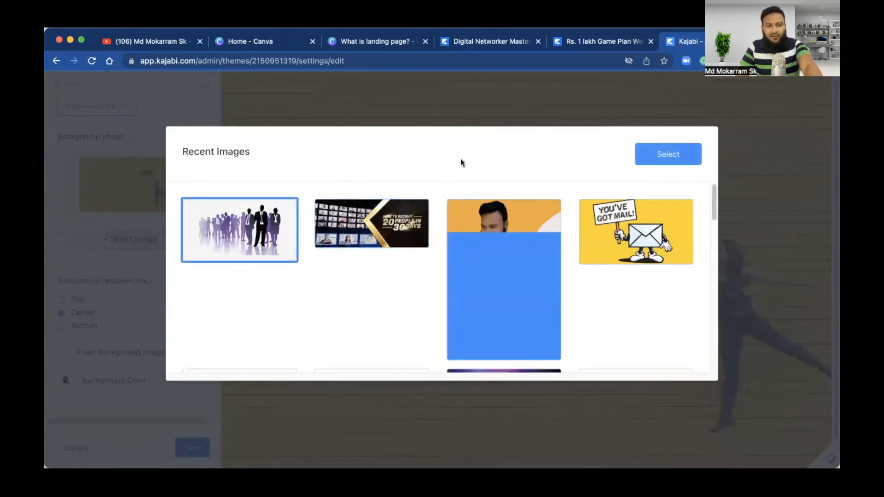
click(651, 154)
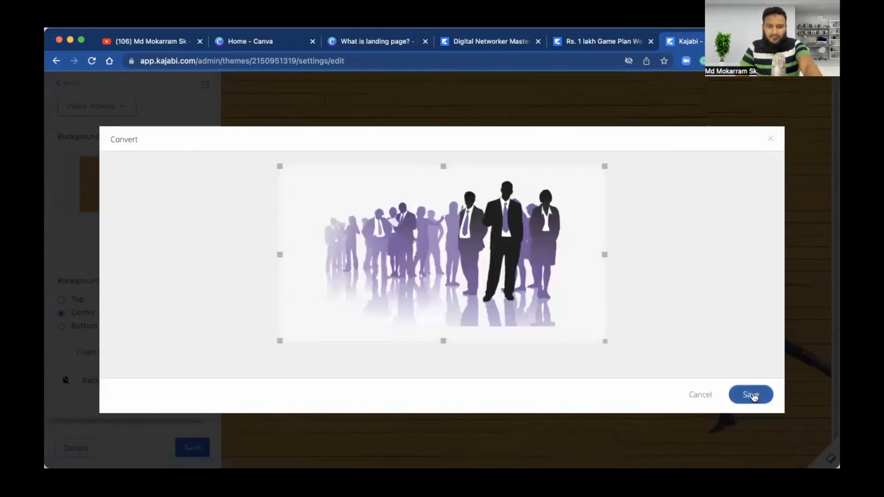
click(750, 395)
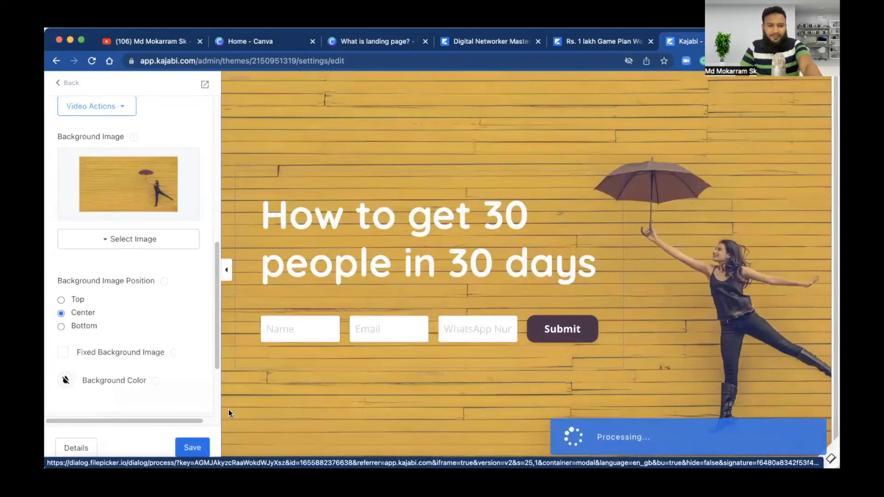
Step: Save the page with the silhouette background, then select the headline text to recolour it
click(189, 447)
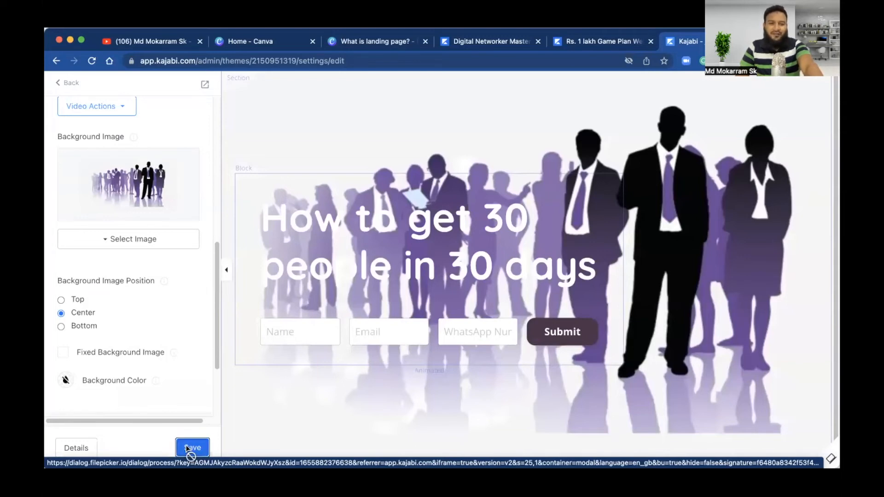
click(187, 448)
click(307, 248)
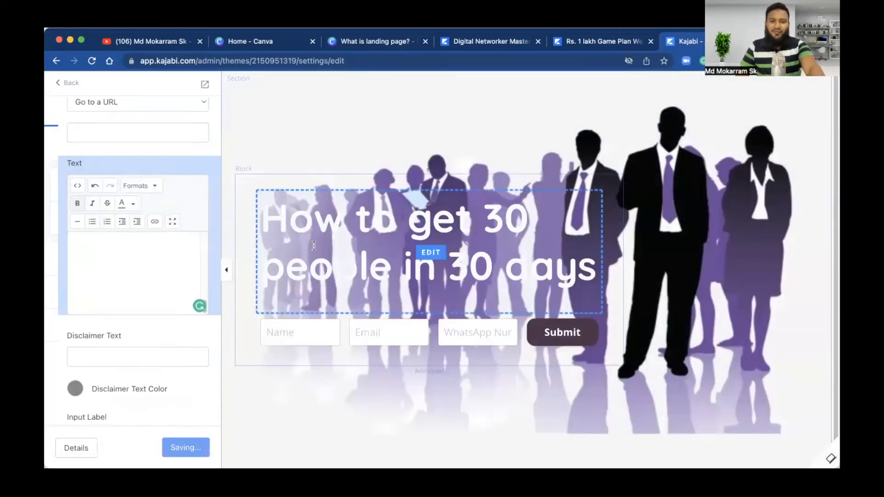
double_click(114, 255)
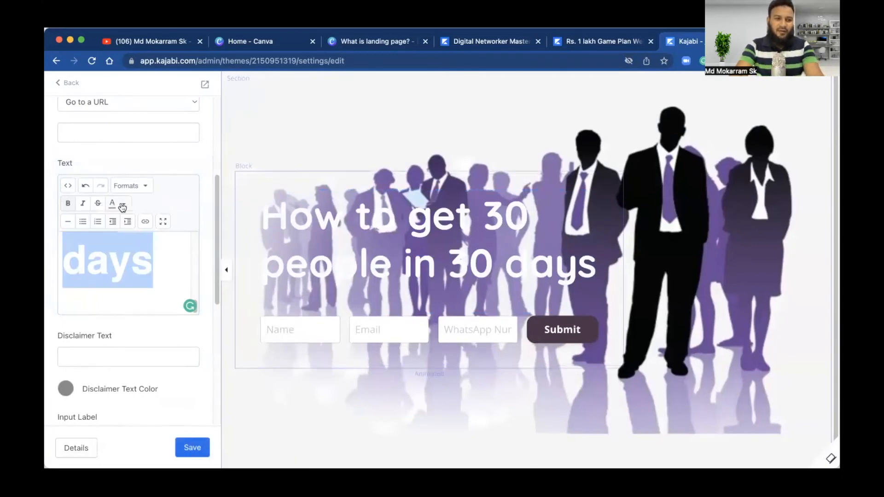
click(124, 204)
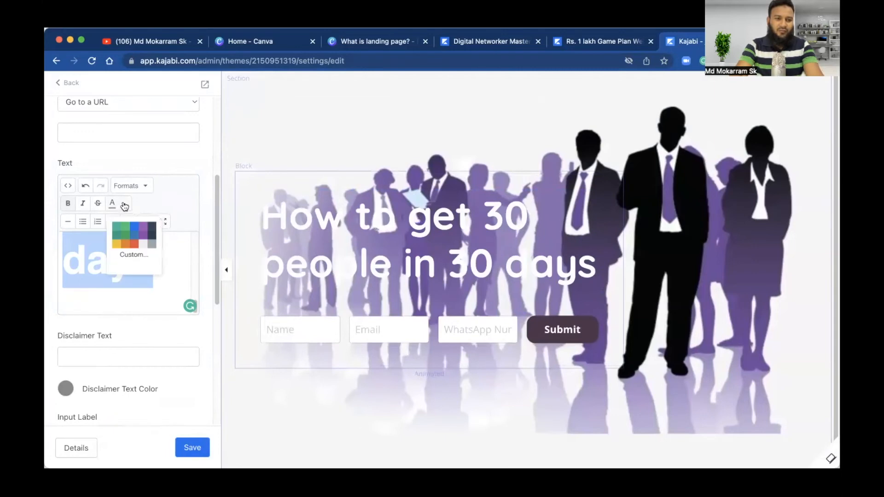
Step: Try a dark blue-grey colour on the headline text and save it
click(153, 230)
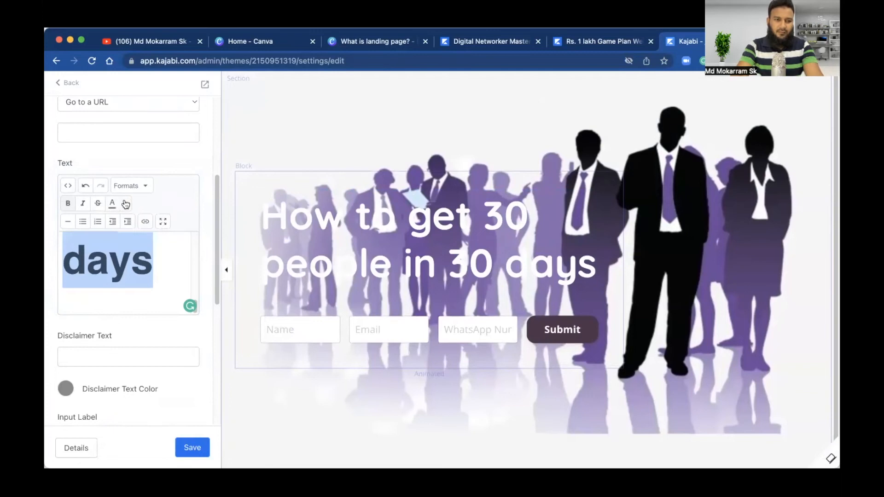
click(124, 205)
click(153, 232)
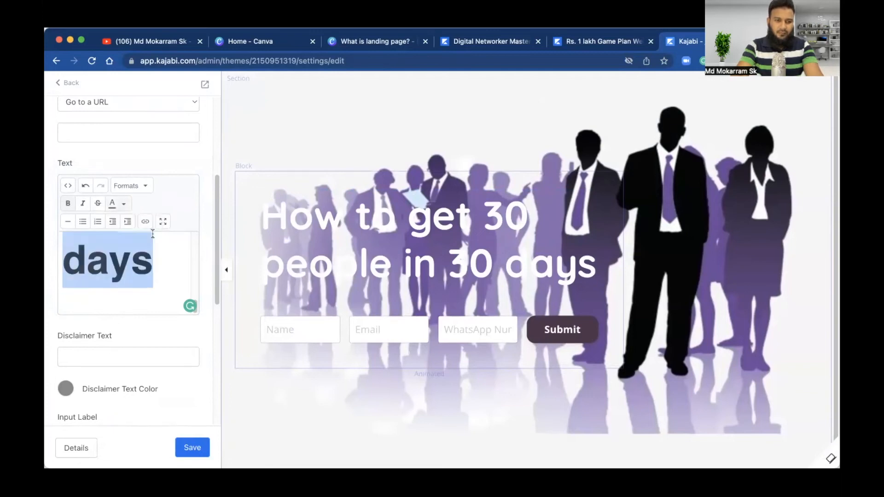
click(195, 447)
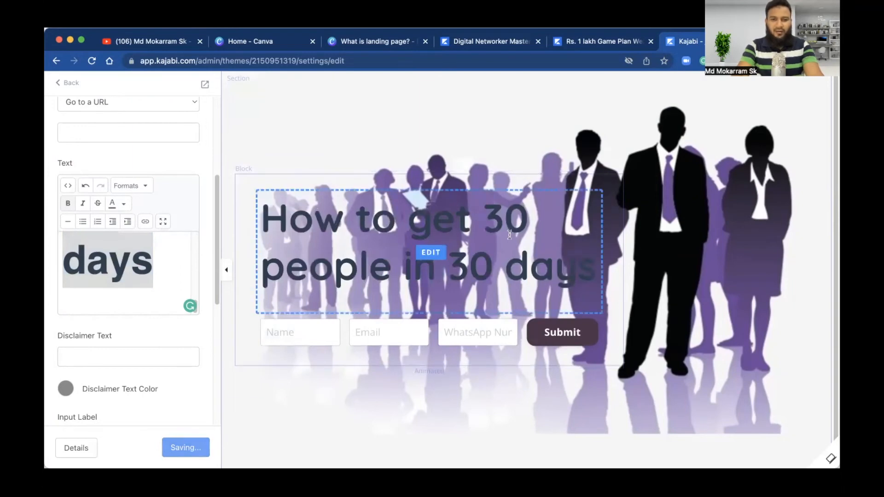
Step: Change the headline text colour to orange and save it
click(123, 203)
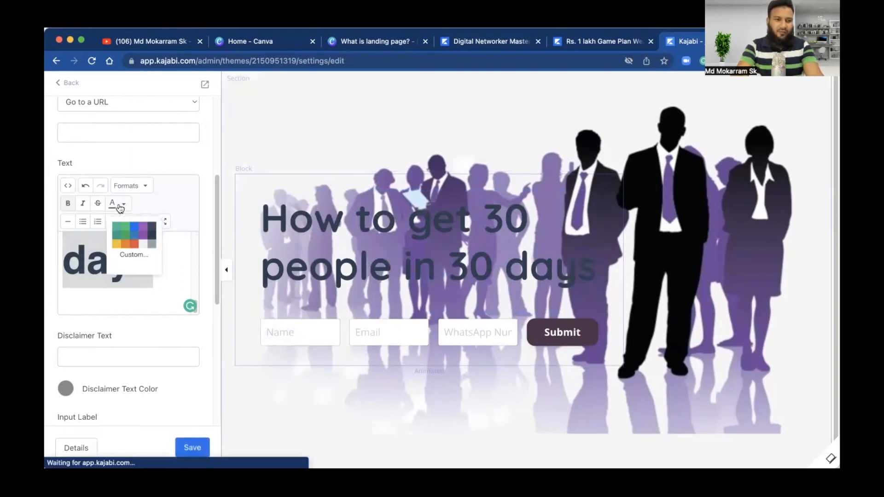
click(132, 244)
click(190, 447)
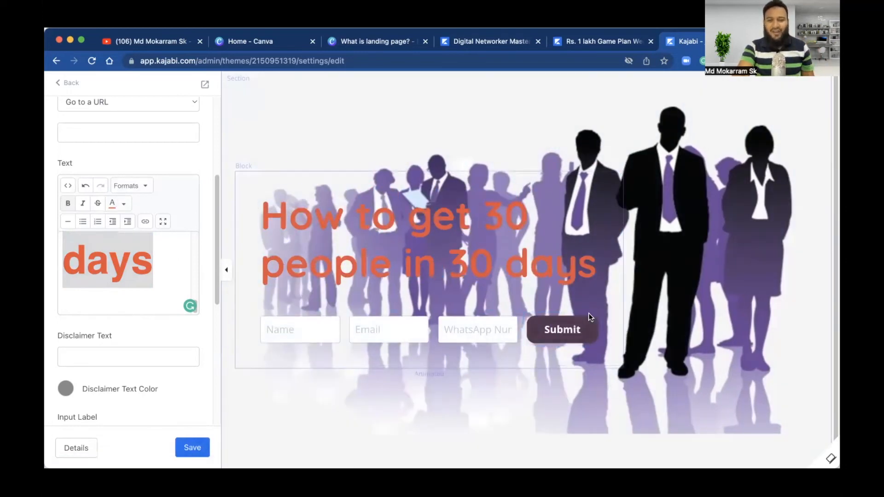
click(559, 335)
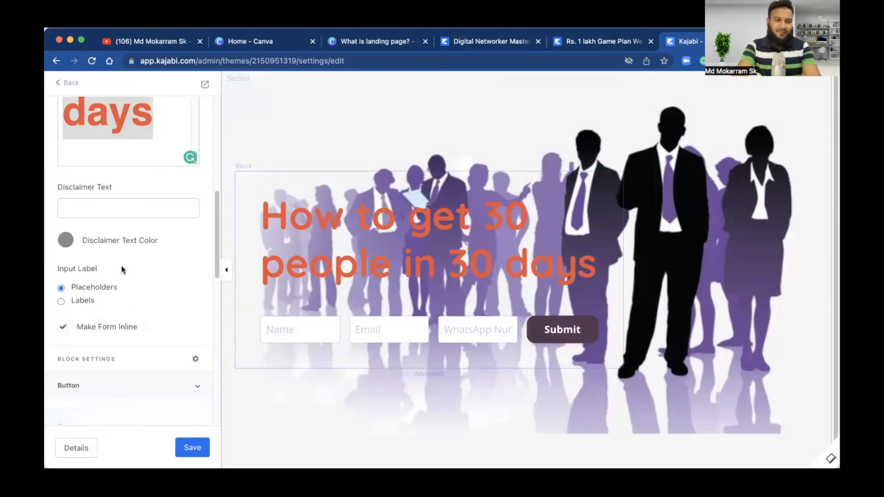
Step: Change the form button label to 'Access Now', after trying 'Register' and 'Watch Now'
scroll(121, 266, down, 4)
scroll(119, 236, down, 2)
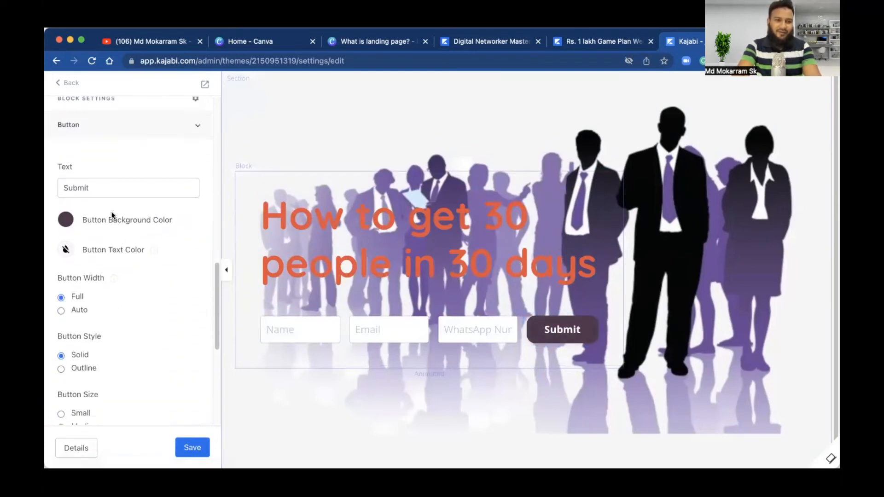
click(105, 196)
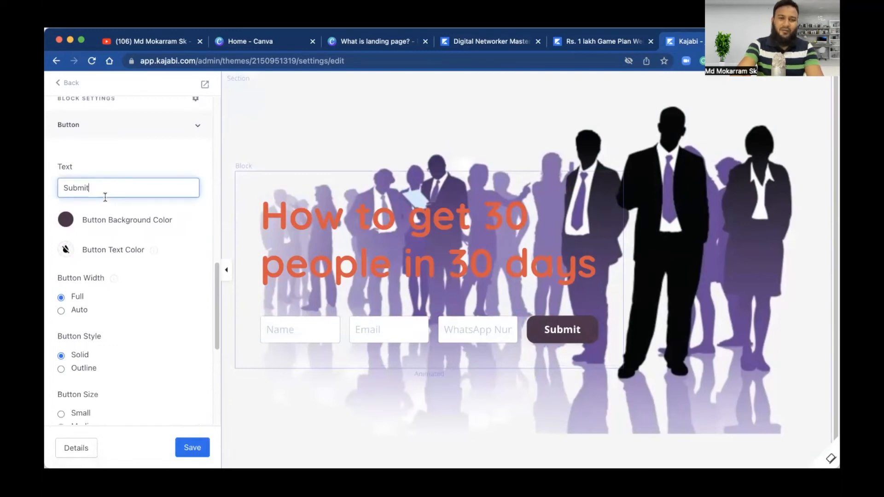
key(BackSpace)
key(BackSpace)
key(BackSpace)
key(BackSpace)
key(BackSpace)
key(BackSpace)
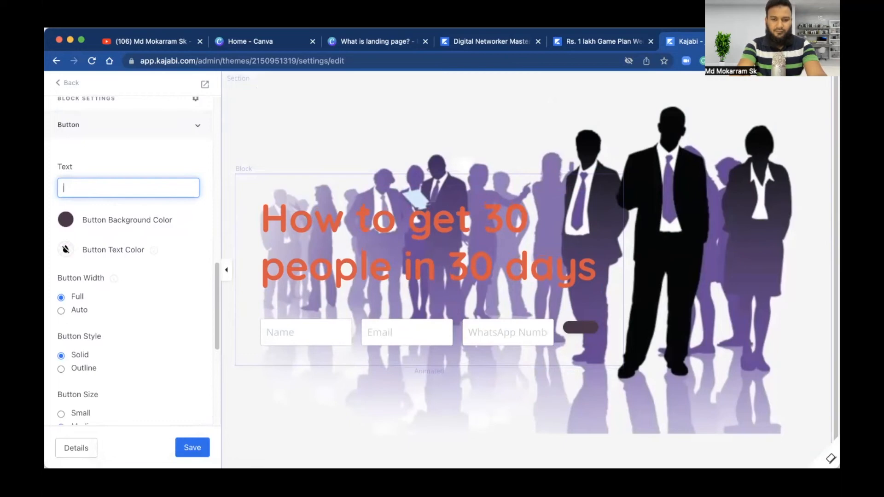
text(R)
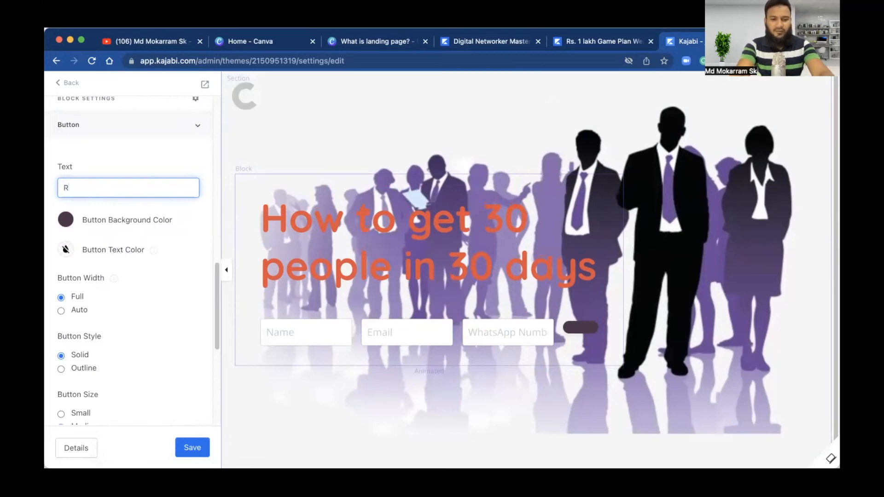
text(egist)
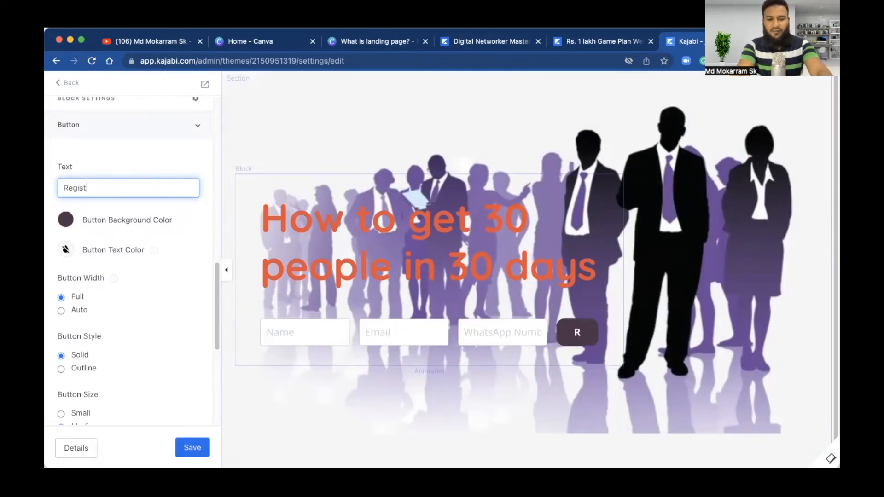
text(er)
key(BackSpace)
key(BackSpace)
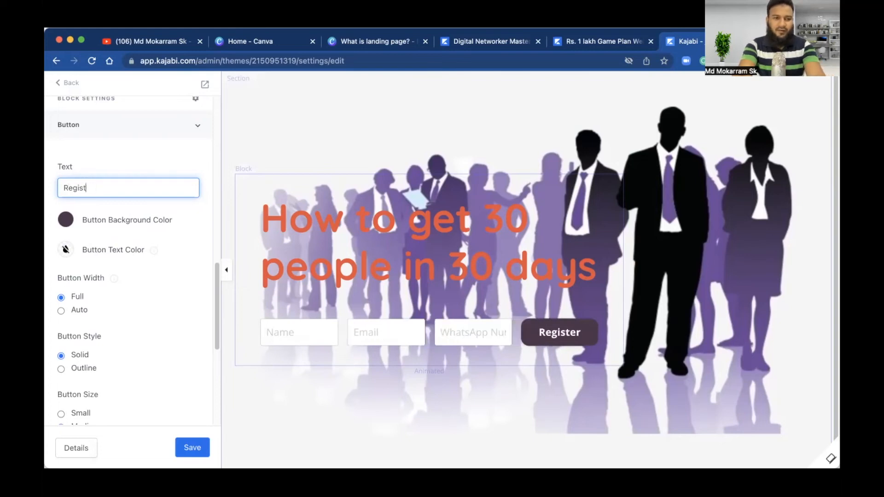
key(BackSpace)
key(BackSpace)
key(BackSpace)
key(BackSpace)
key(BackSpace)
key(BackSpace)
text(Wa)
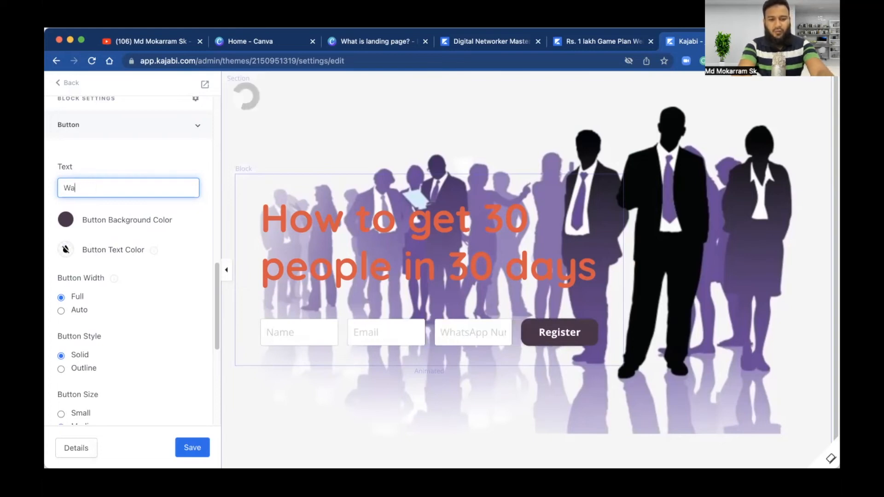
text(tch the )
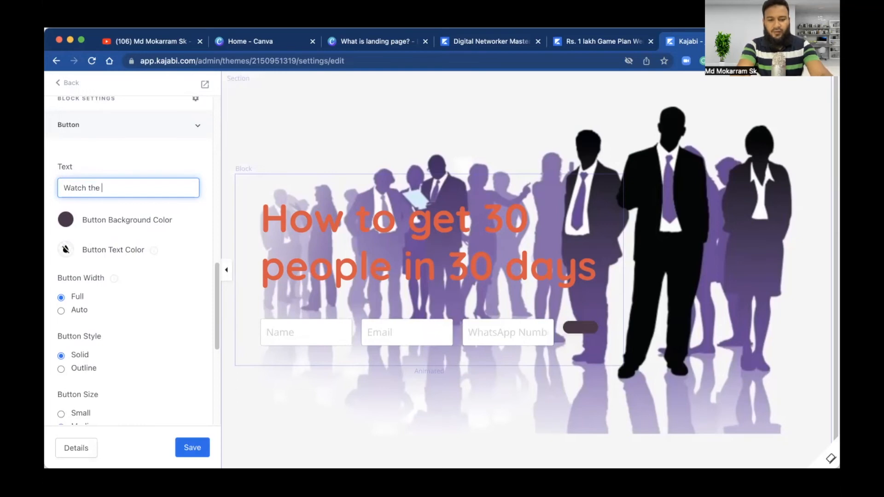
text(train)
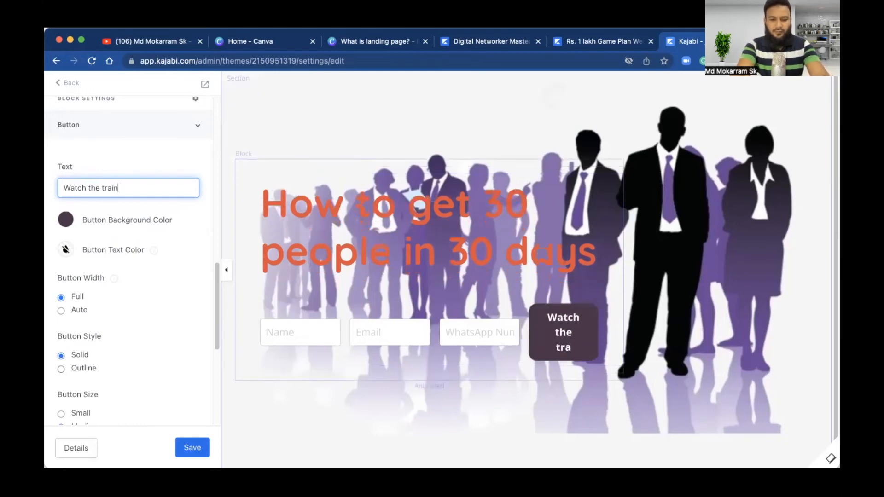
text(ing)
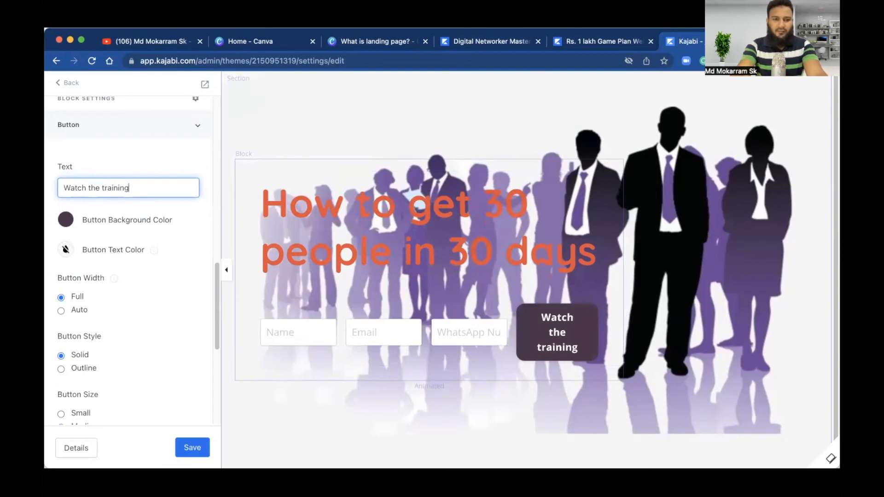
key(BackSpace)
key(BackSpace)
key(BackSpace)
key(BackSpace)
key(BackSpace)
key(BackSpace)
key(BackSpace)
key(BackSpace)
key(BackSpace)
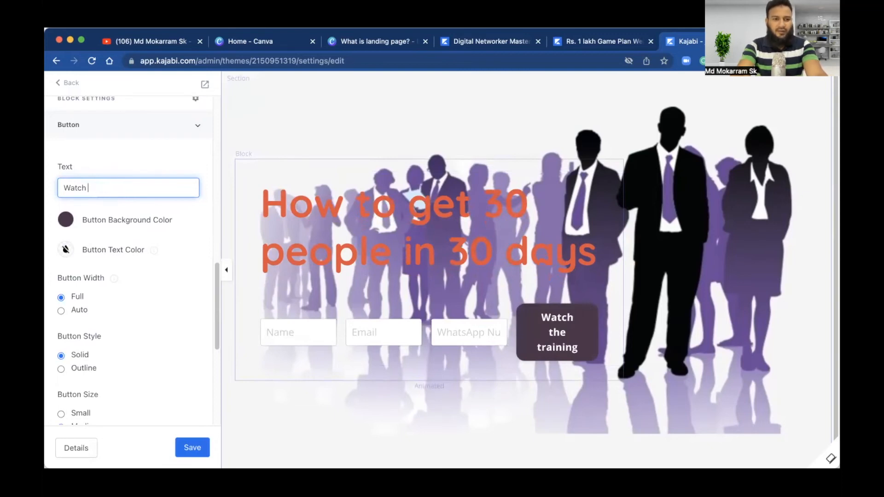
text(Now)
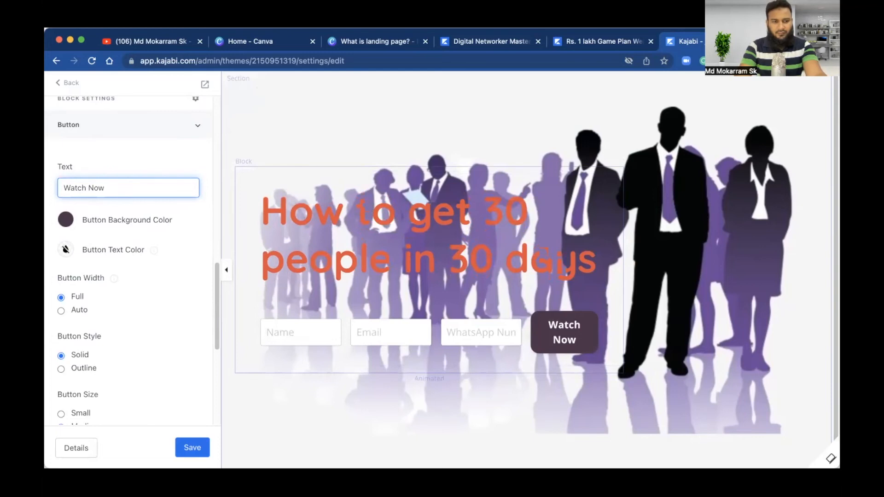
key(BackSpace)
key(BackSpace)
key(BackSpace)
key(BackSpace)
key(BackSpace)
key(BackSpace)
key(BackSpace)
key(BackSpace)
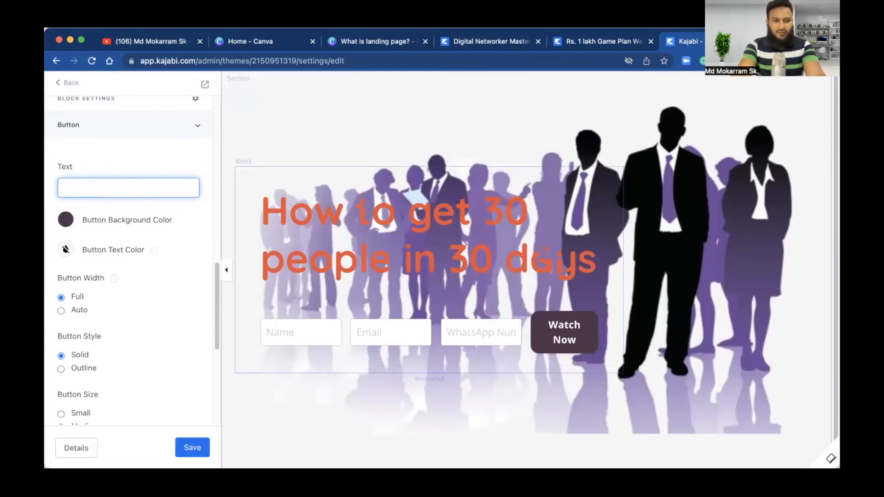
text(Access)
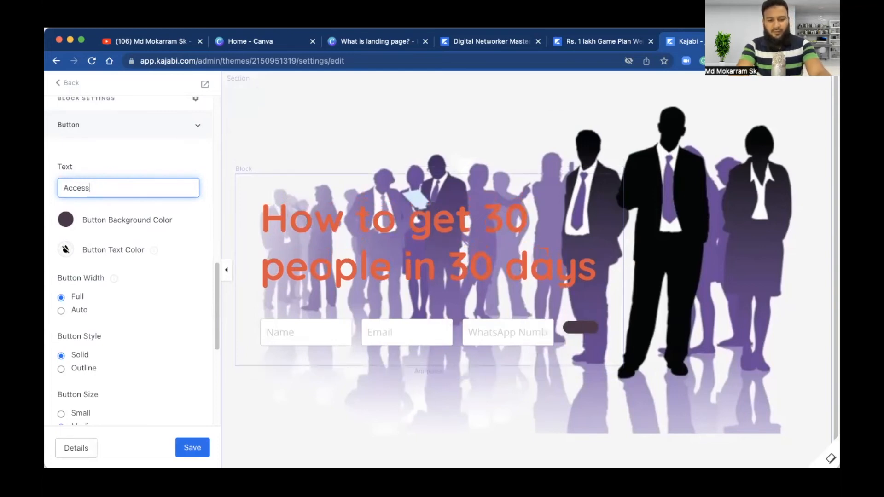
text( Now)
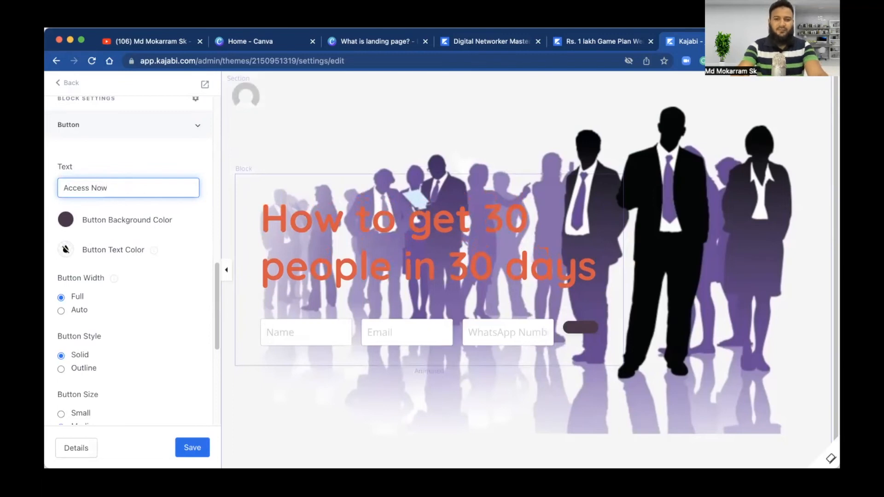
Step: Set the Access Now button width to Auto and save the landing page
click(62, 310)
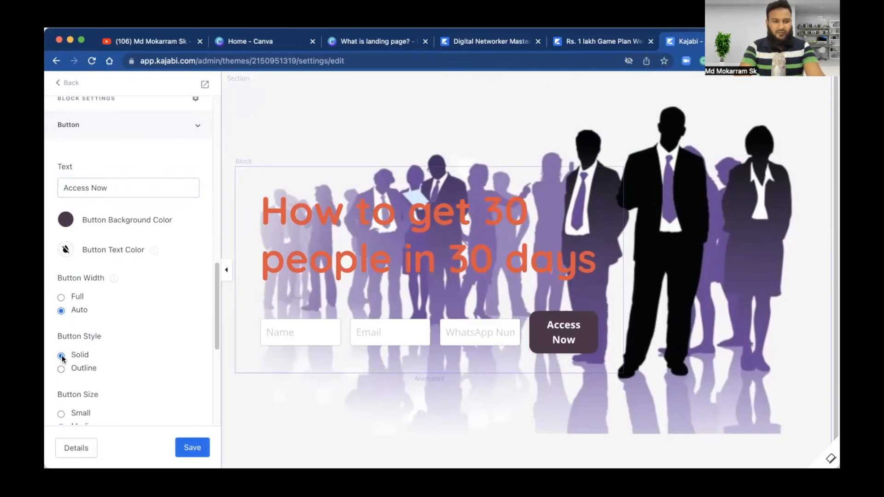
scroll(86, 404, down, 3)
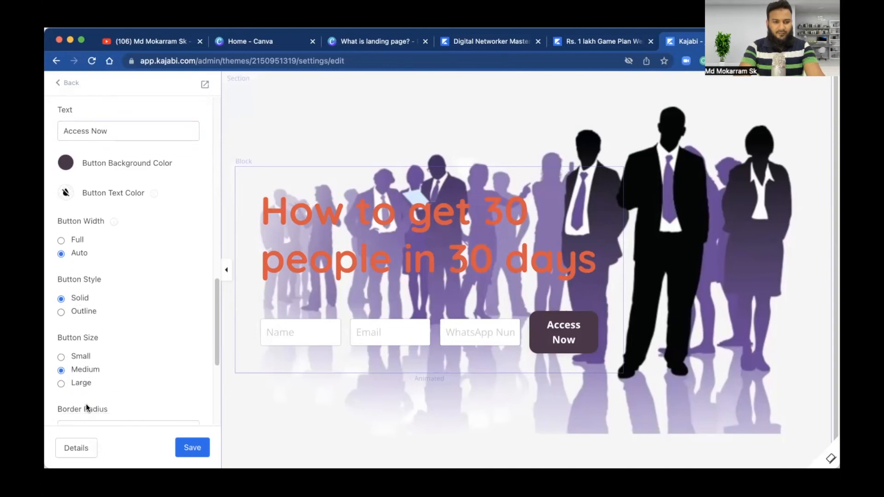
click(199, 450)
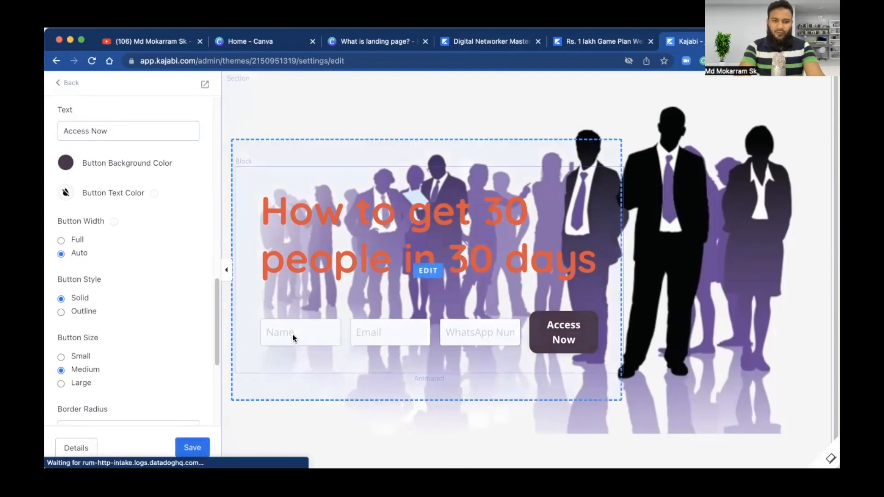
Step: Review the opt-in form and Access Now button settings, then exit to the Landing Pages list
click(455, 336)
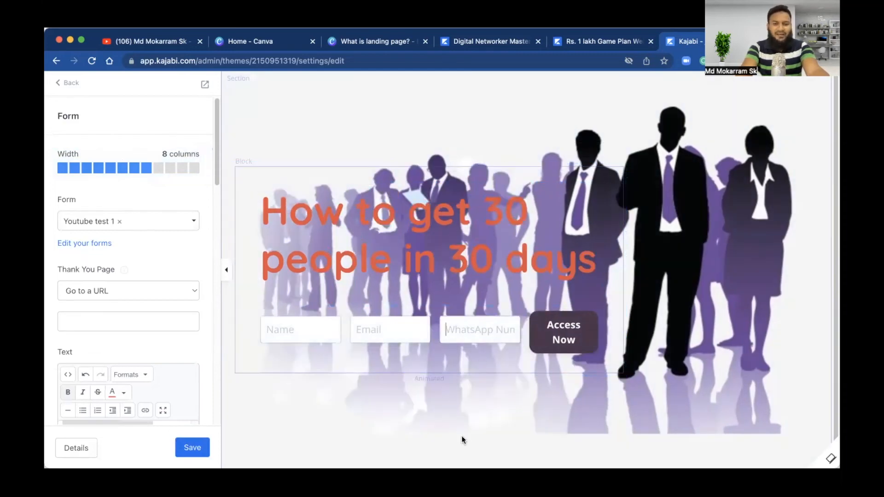
click(700, 253)
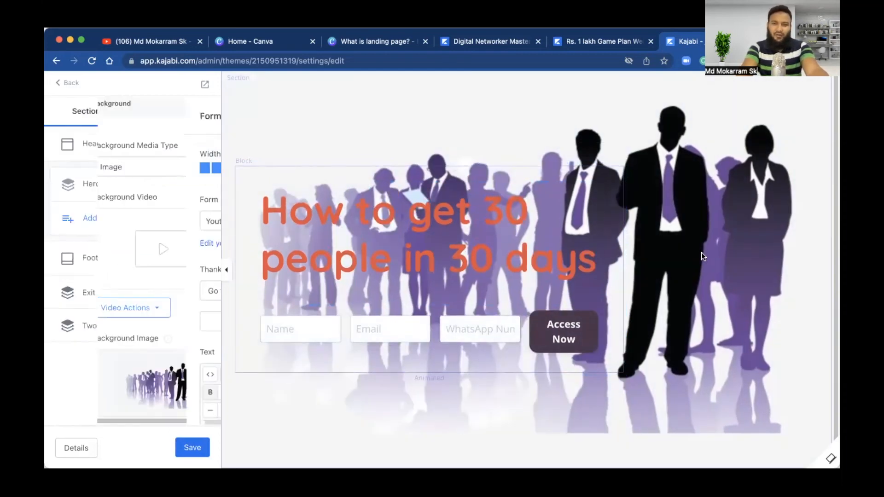
click(413, 232)
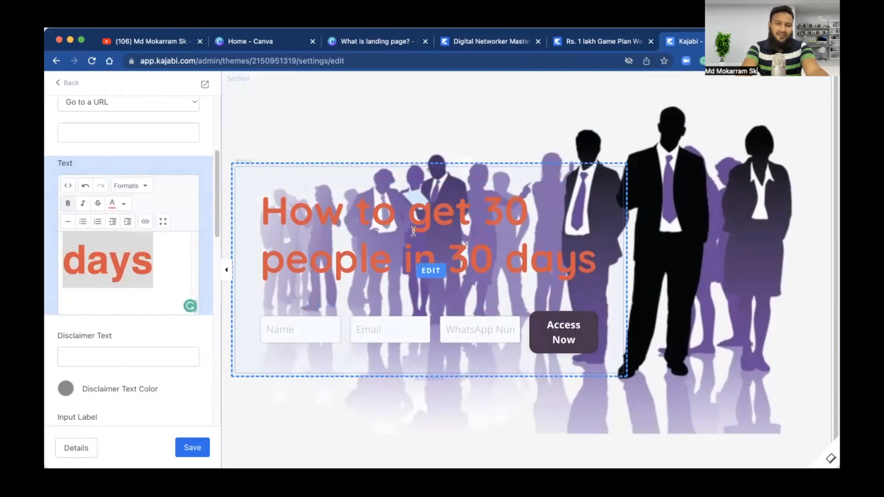
click(361, 318)
click(531, 346)
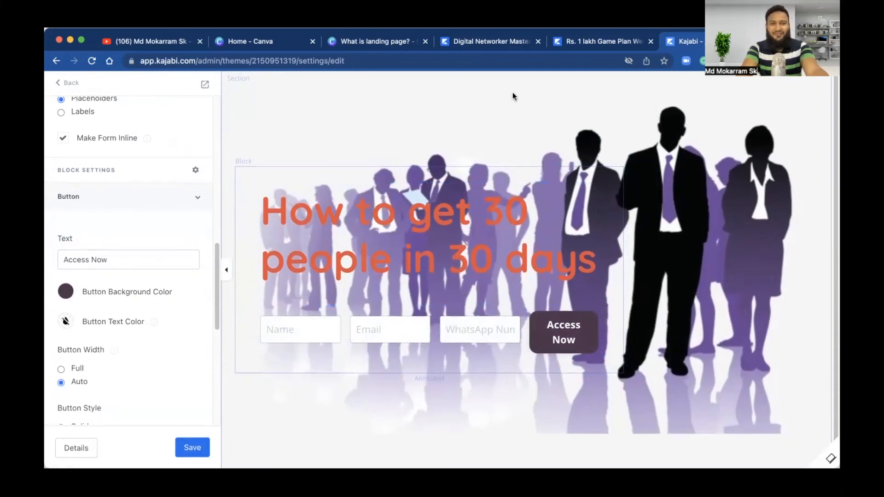
click(59, 84)
click(60, 85)
click(59, 87)
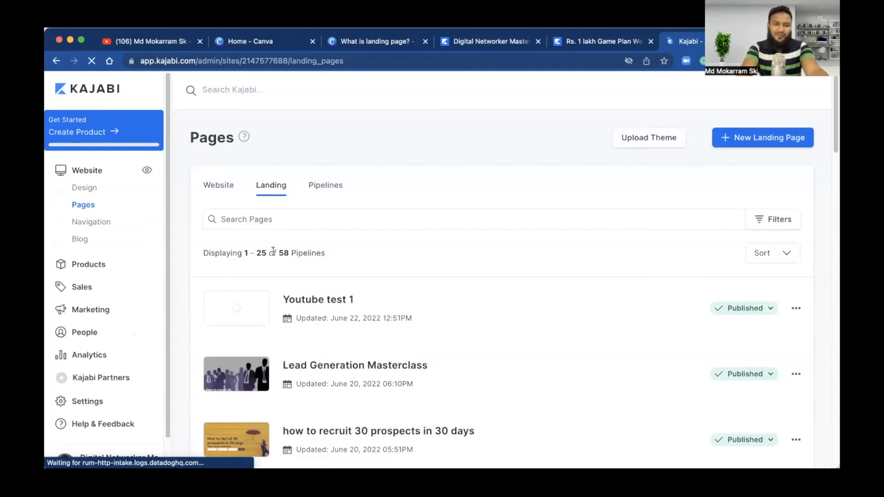
Step: Highlight the count of 58 landing pages, then open a new blank Chrome tab
drag(278, 253, 321, 252)
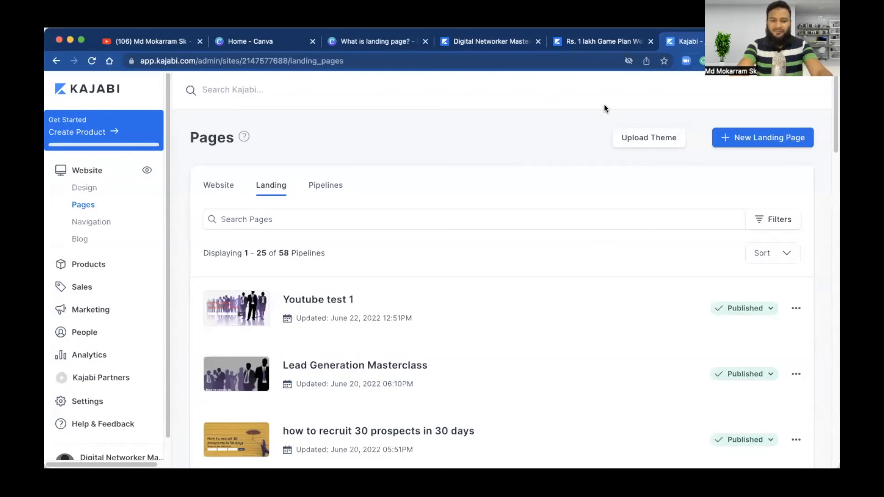
key(super+t)
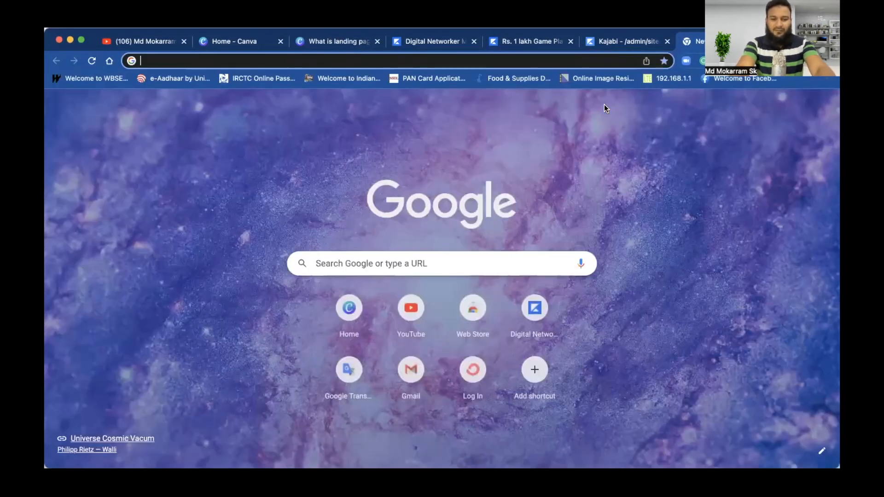
text(www.dnmaclub.com)
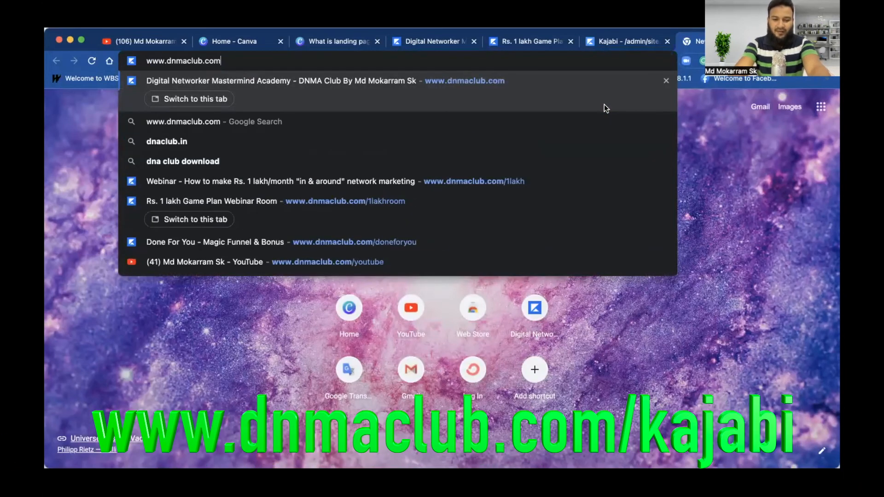
text(/kajabi)
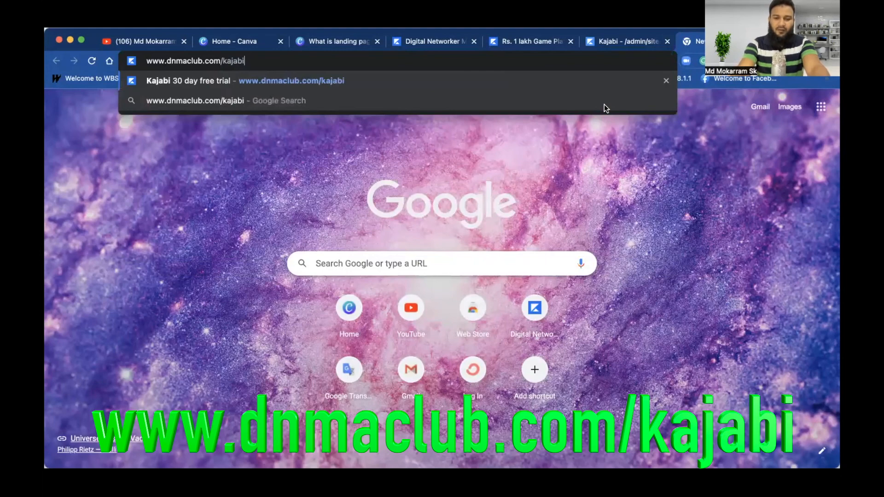
key(Return)
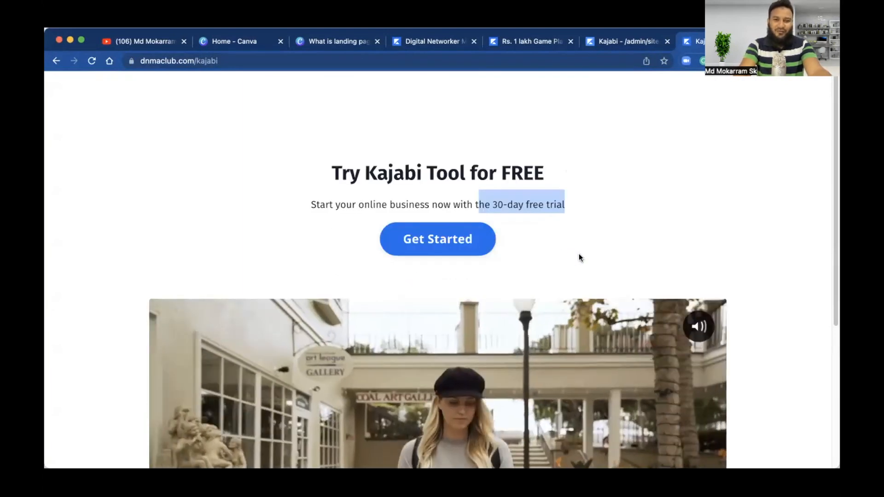
scroll(579, 256, down, 10)
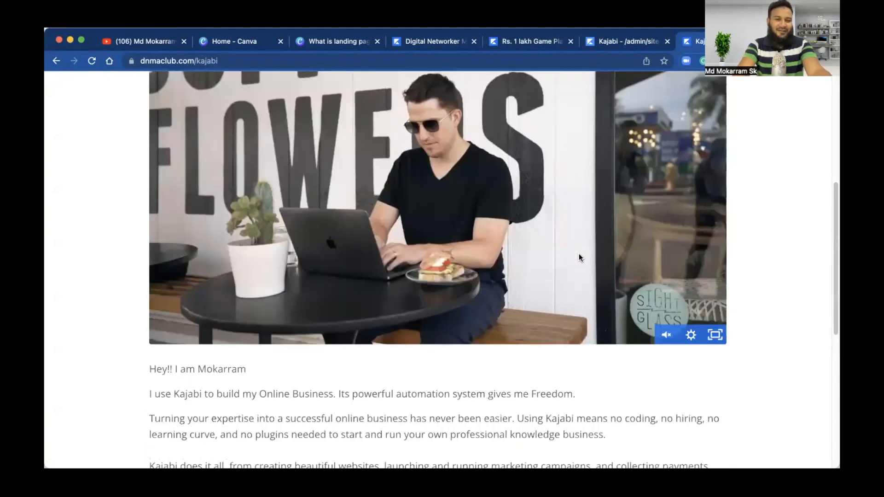
scroll(579, 257, down, 4)
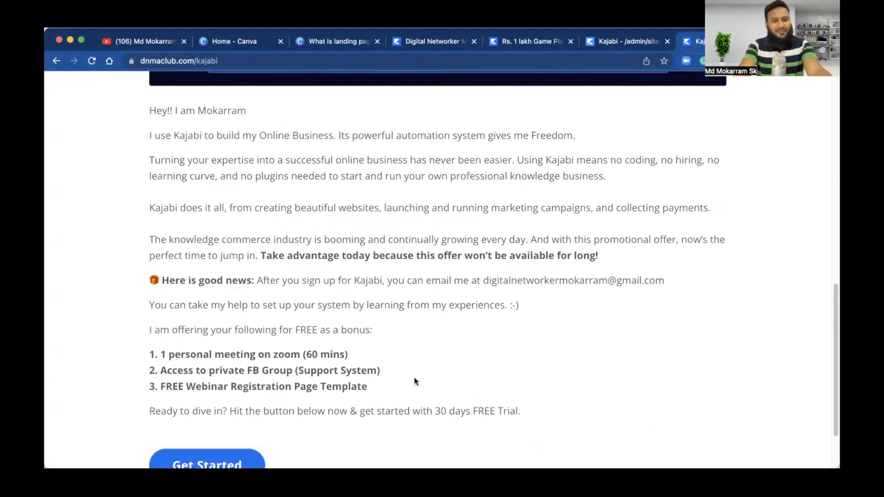
scroll(316, 279, down, 3)
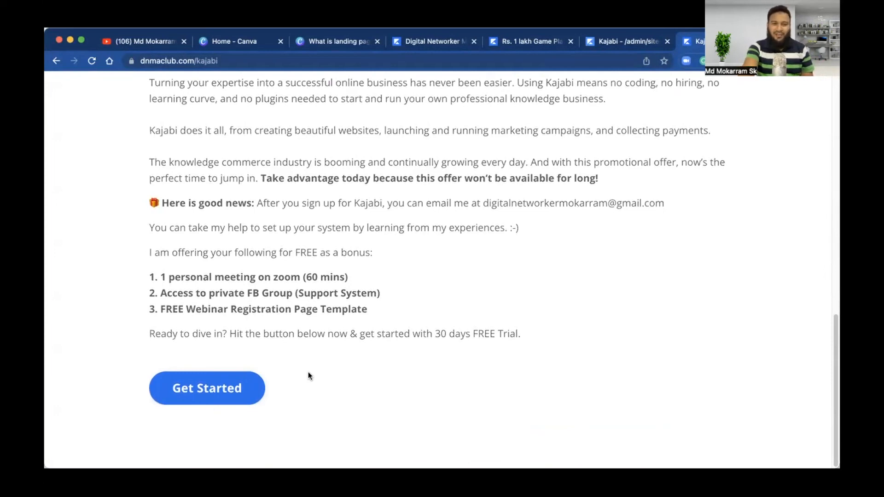
scroll(308, 371, up, 10)
scroll(308, 372, down, 3)
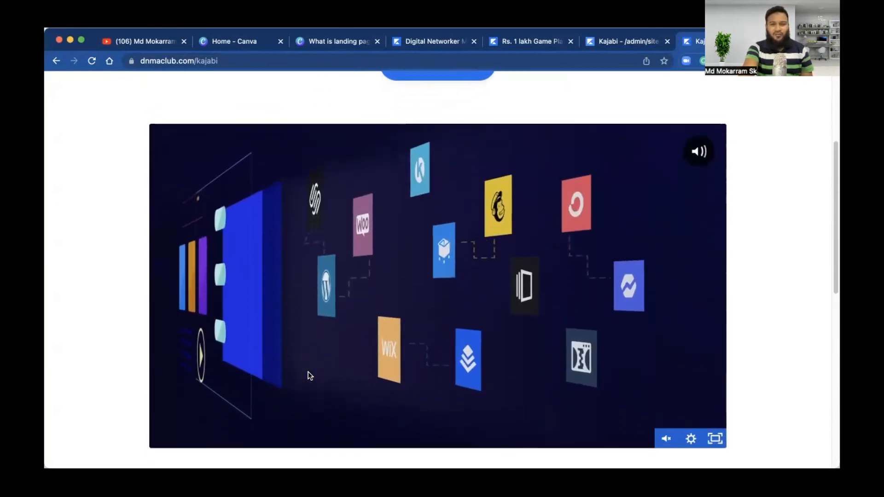